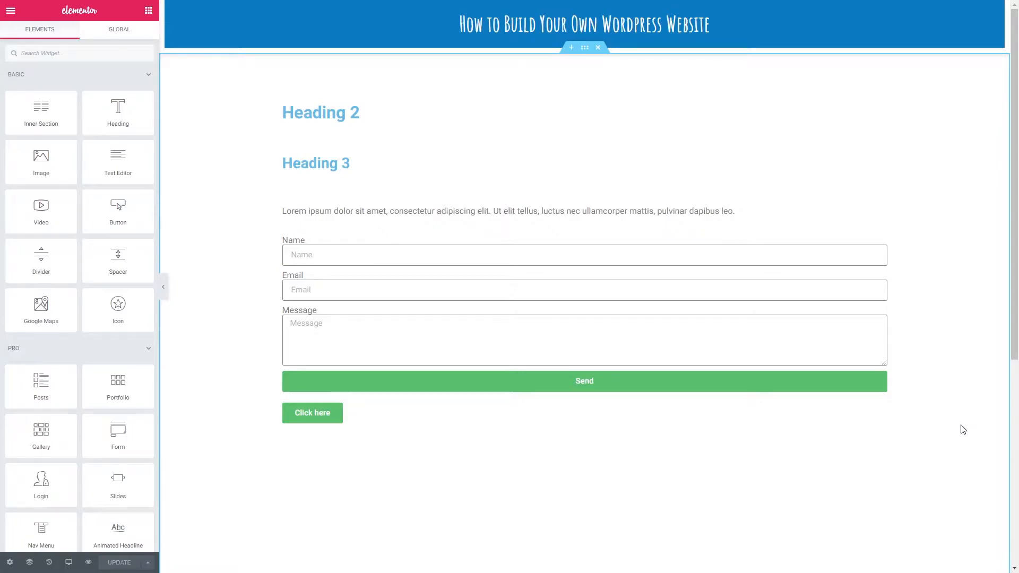
- Disable Elementor's default colors and default fonts in its general settings and save the changes
{"action": "left_click", "coordinate": [10, 12]}
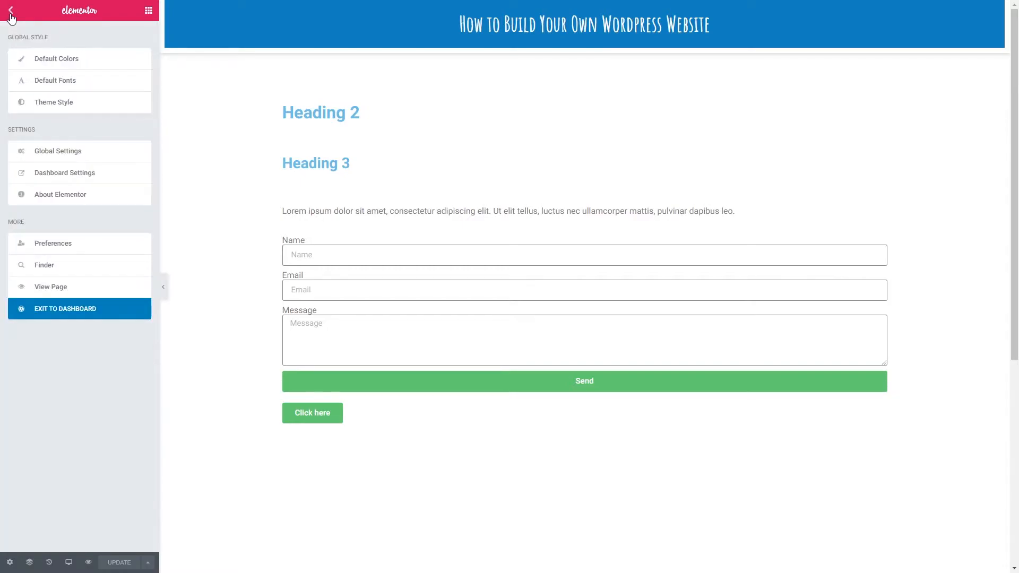
{"action": "left_click", "coordinate": [52, 104]}
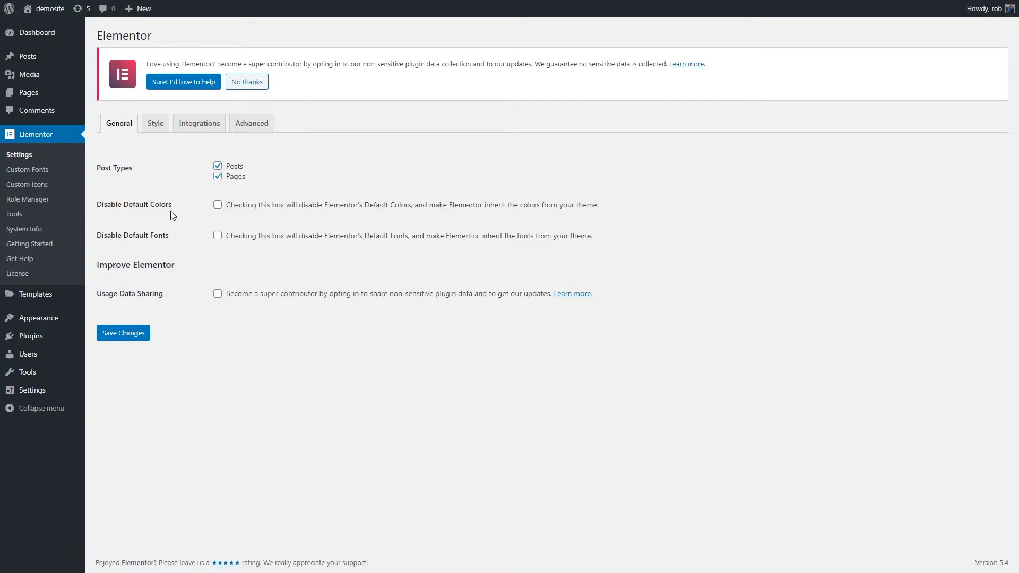
{"action": "left_click", "coordinate": [218, 205]}
{"action": "left_click", "coordinate": [217, 236]}
{"action": "left_click", "coordinate": [130, 337]}
- Reopen the page in the Elementor editor and go to its Theme Style settings
{"action": "left_click", "coordinate": [37, 95]}
{"action": "left_click", "coordinate": [482, 266]}
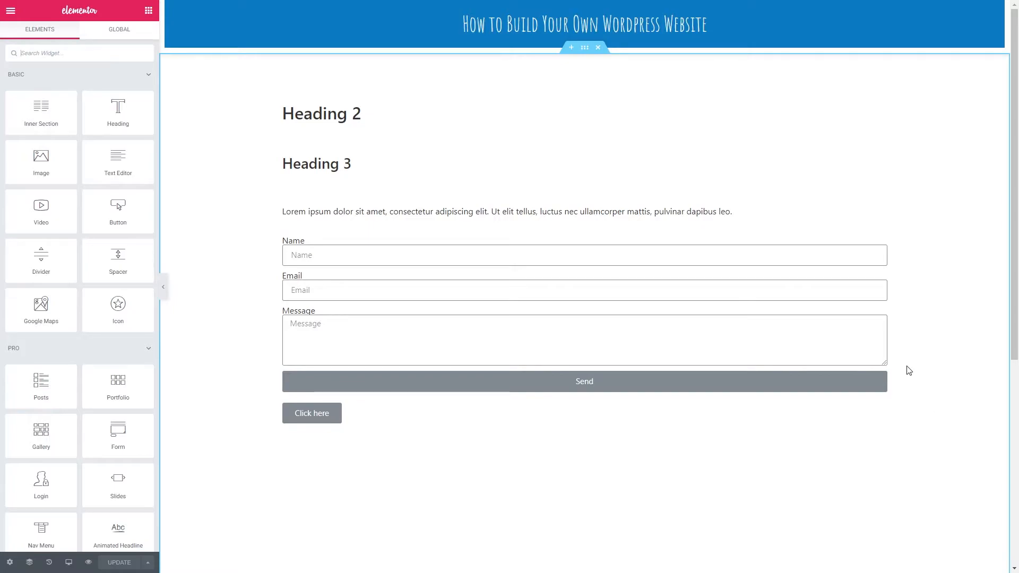
{"action": "left_click", "coordinate": [10, 11]}
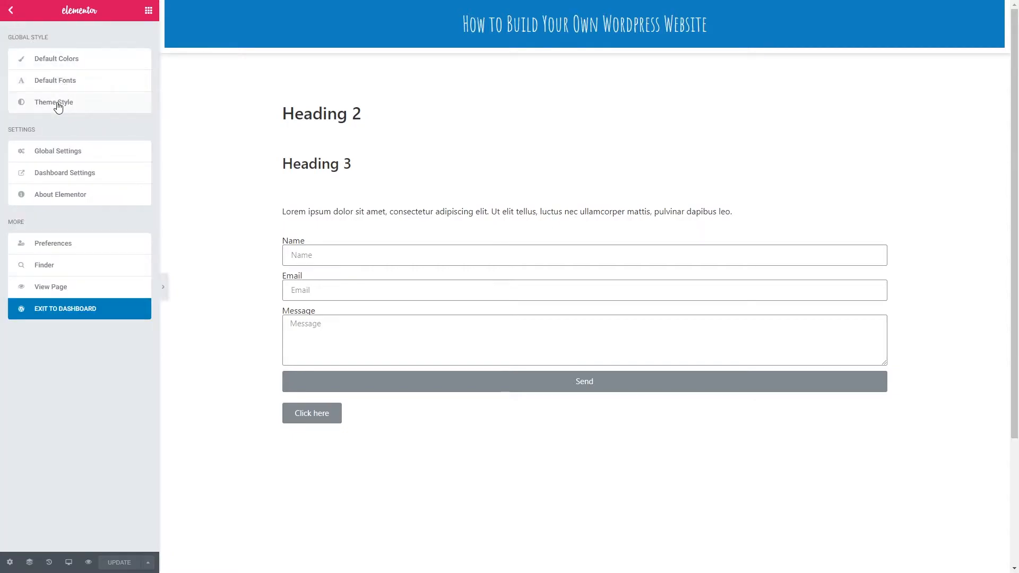
{"action": "left_click", "coordinate": [58, 103]}
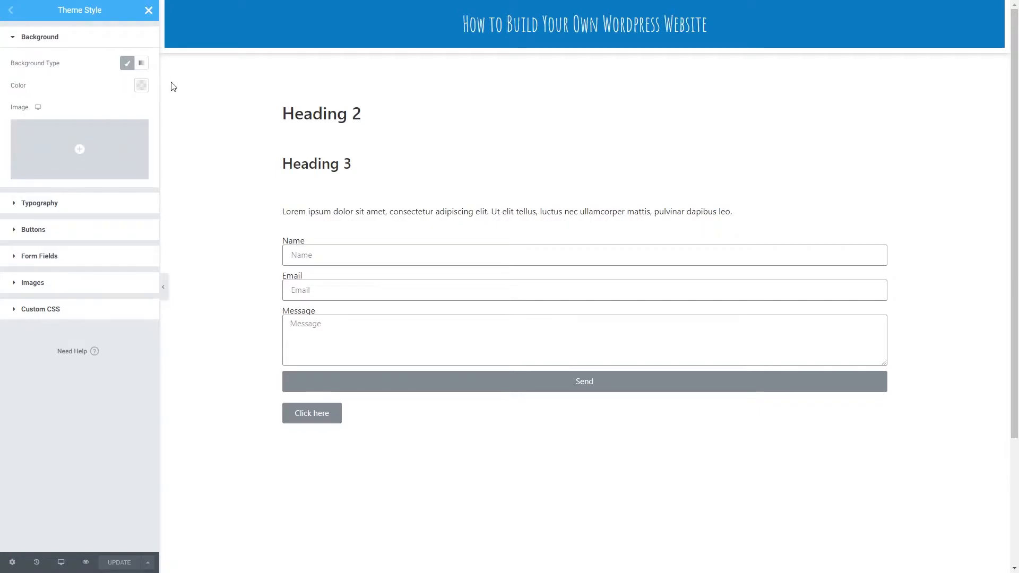
{"action": "left_click", "coordinate": [141, 85]}
{"action": "left_click", "coordinate": [141, 85]}
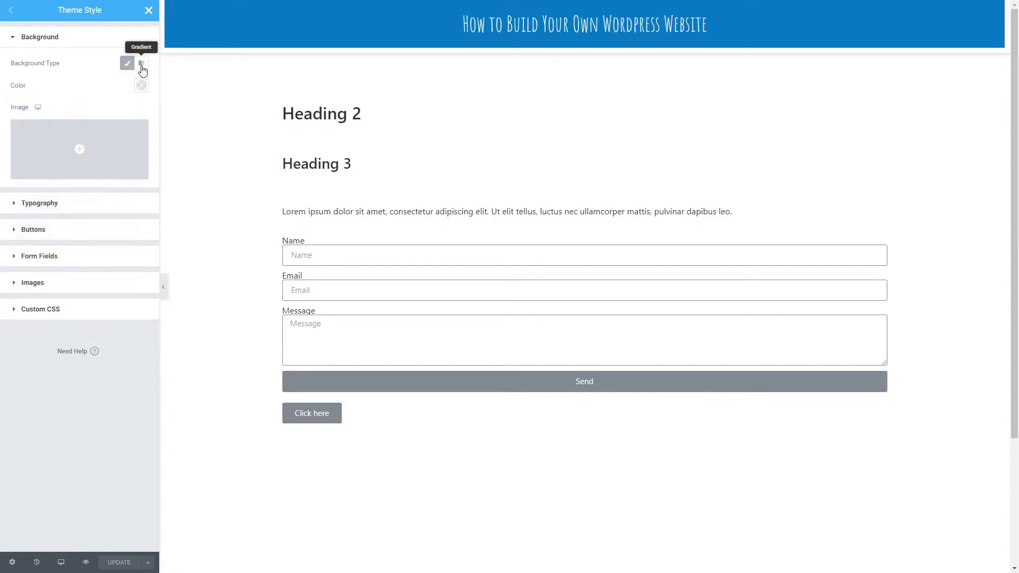
{"action": "left_click", "coordinate": [142, 66]}
{"action": "left_click", "coordinate": [127, 65]}
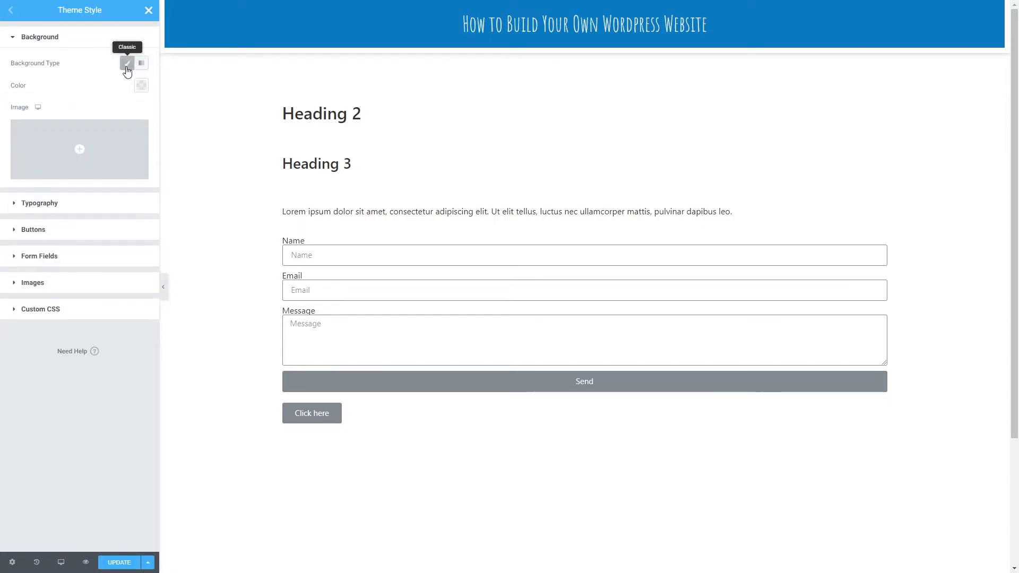
{"action": "left_click", "coordinate": [140, 87]}
{"action": "left_click", "coordinate": [111, 86]}
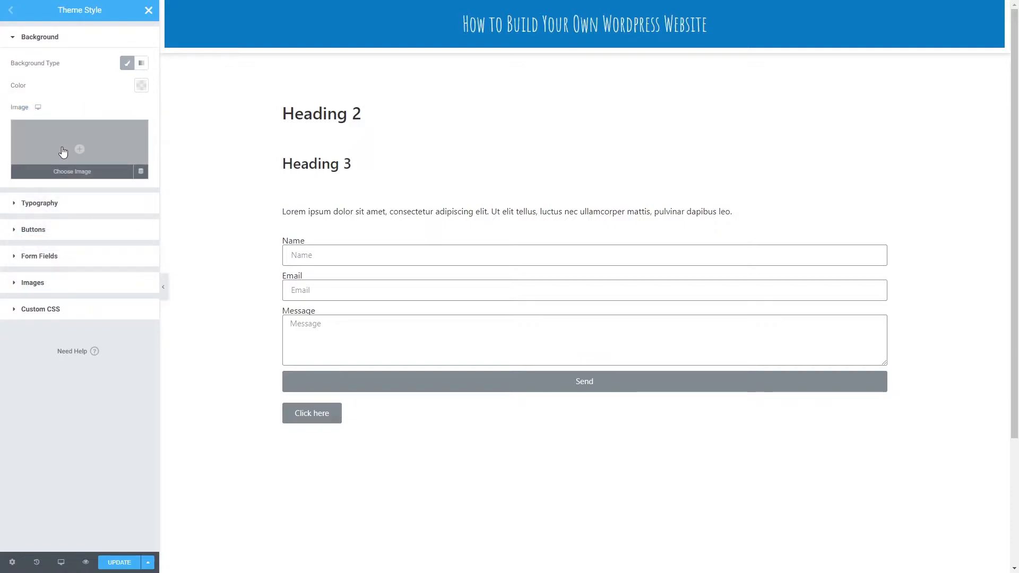
- Insert the coffee mug and laptop desk photo from the media library as the theme's background image
{"action": "left_click", "coordinate": [63, 152]}
{"action": "left_click", "coordinate": [300, 150]}
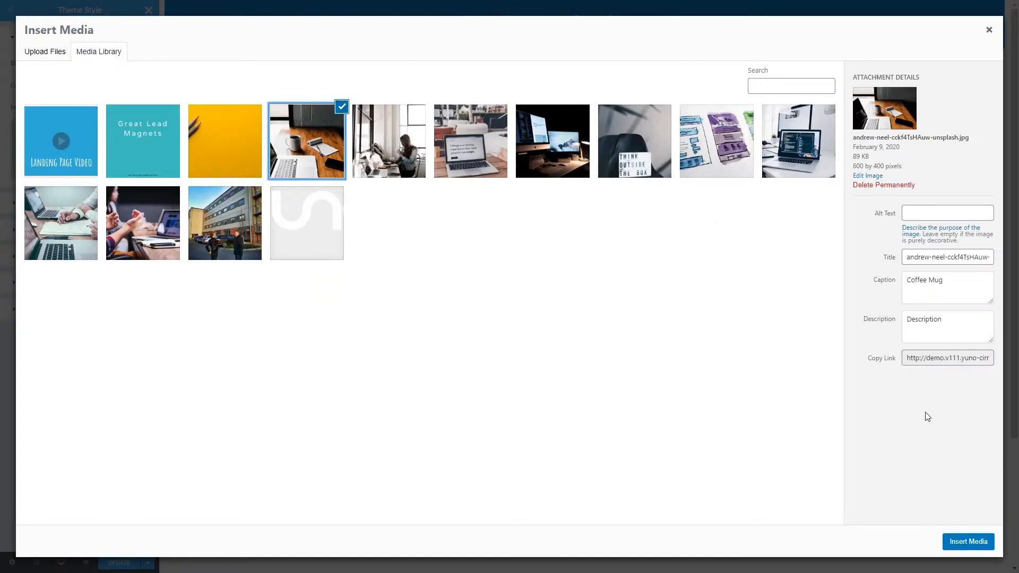
{"action": "left_click", "coordinate": [959, 537]}
- Try the background image with Center Center position, Fixed attachment, No-repeat and Cover size, and remove the image
{"action": "left_click", "coordinate": [111, 197]}
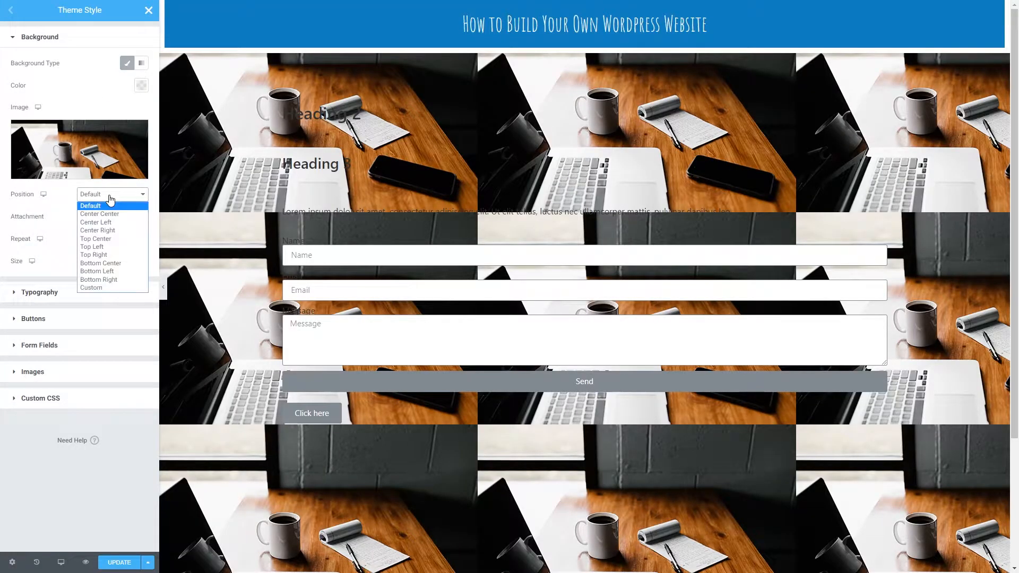
{"action": "left_click", "coordinate": [99, 214]}
{"action": "left_click", "coordinate": [109, 217]}
{"action": "left_click", "coordinate": [104, 237]}
{"action": "scroll", "coordinate": [311, 217], "scroll_direction": "down", "scroll_amount": 3}
{"action": "scroll", "coordinate": [312, 222], "scroll_direction": "up", "scroll_amount": 3}
{"action": "left_click", "coordinate": [108, 255]}
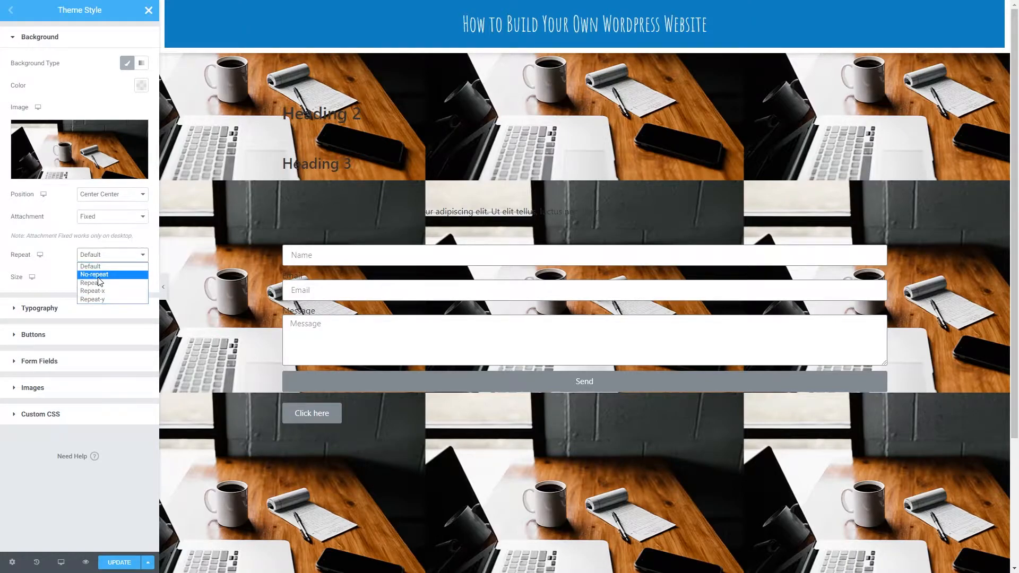
{"action": "left_click", "coordinate": [98, 276]}
{"action": "left_click", "coordinate": [97, 276]}
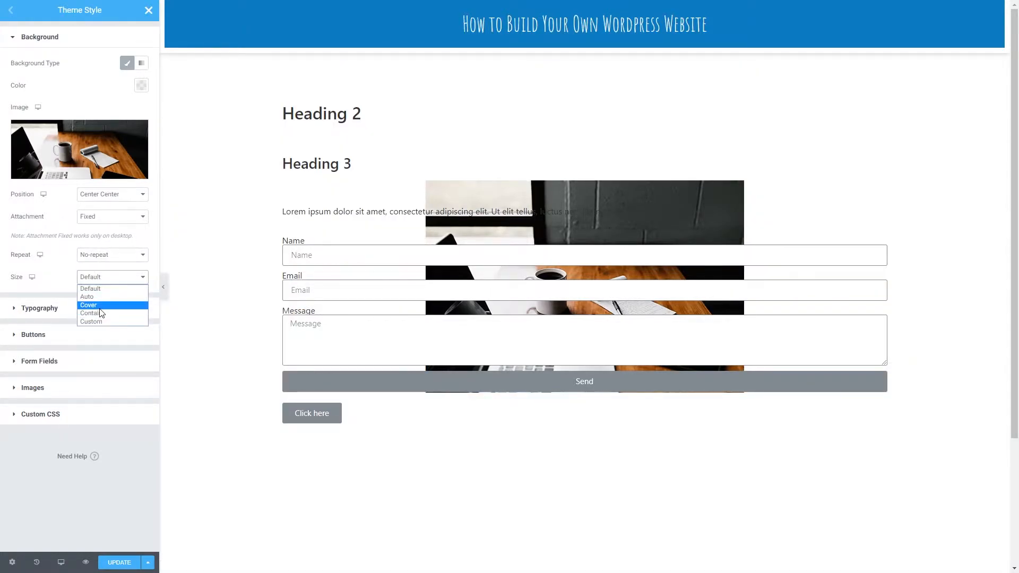
{"action": "left_click", "coordinate": [100, 307]}
{"action": "left_click", "coordinate": [141, 171]}
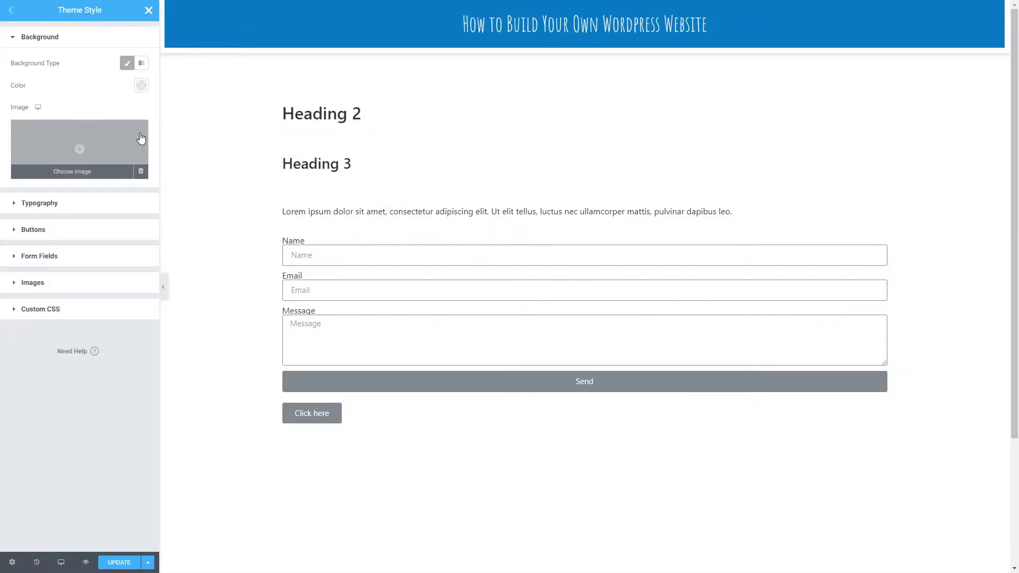
- Set the theme's classic background color to the dark blue swatch, update the theme style and close it
{"action": "left_click", "coordinate": [141, 85]}
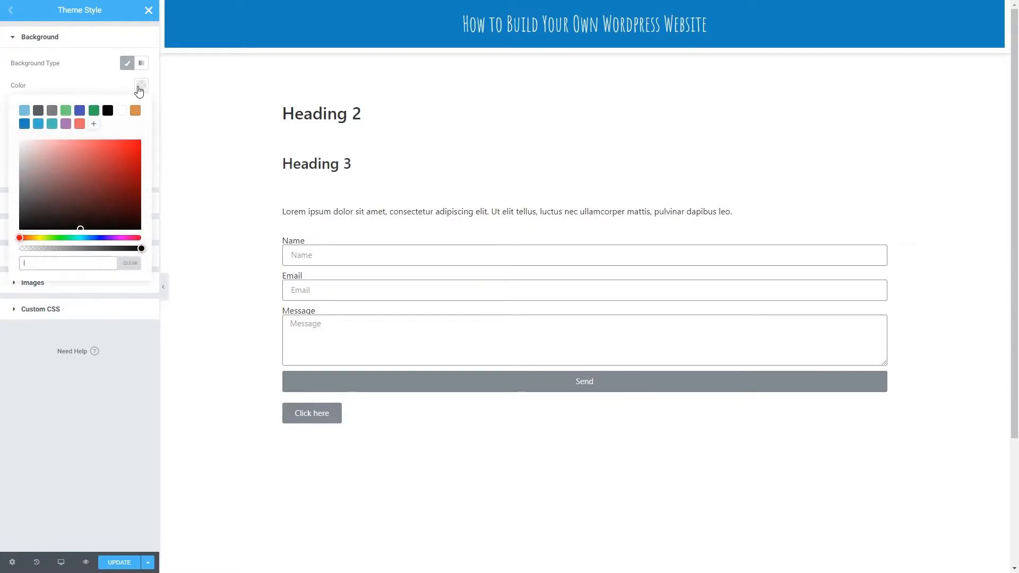
{"action": "left_click", "coordinate": [24, 125]}
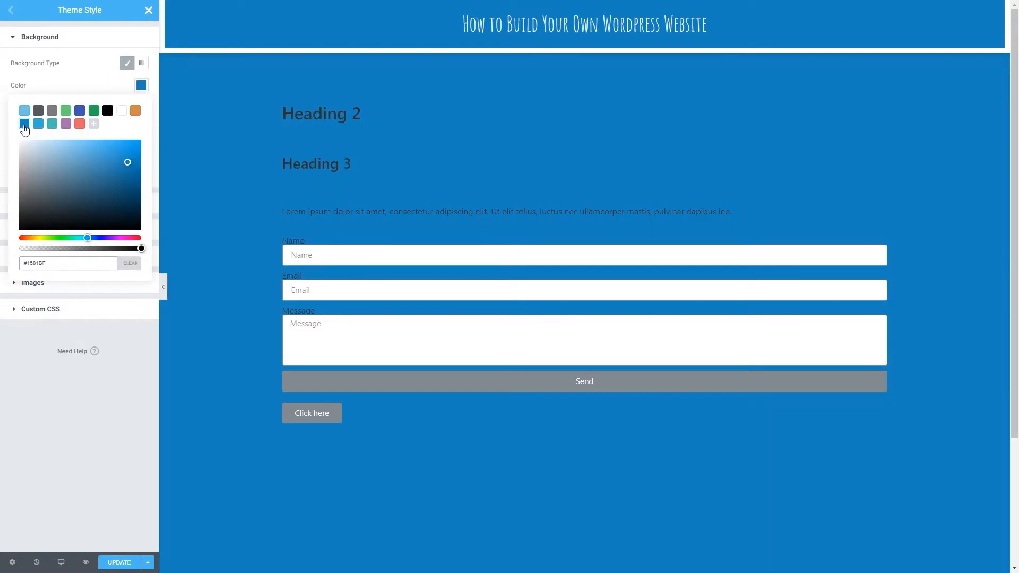
{"action": "left_click", "coordinate": [146, 84]}
{"action": "left_click", "coordinate": [140, 86]}
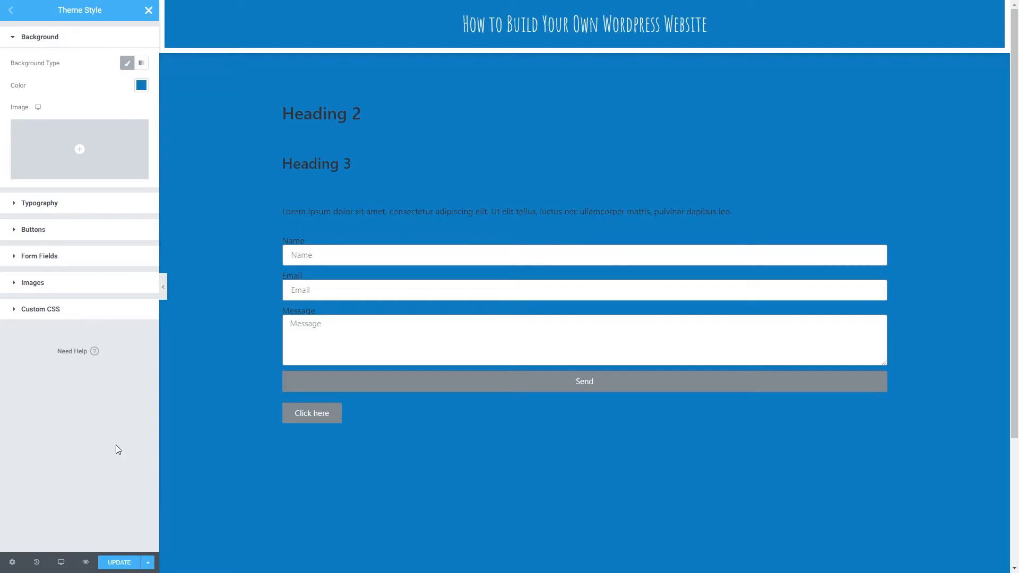
{"action": "left_click", "coordinate": [130, 564]}
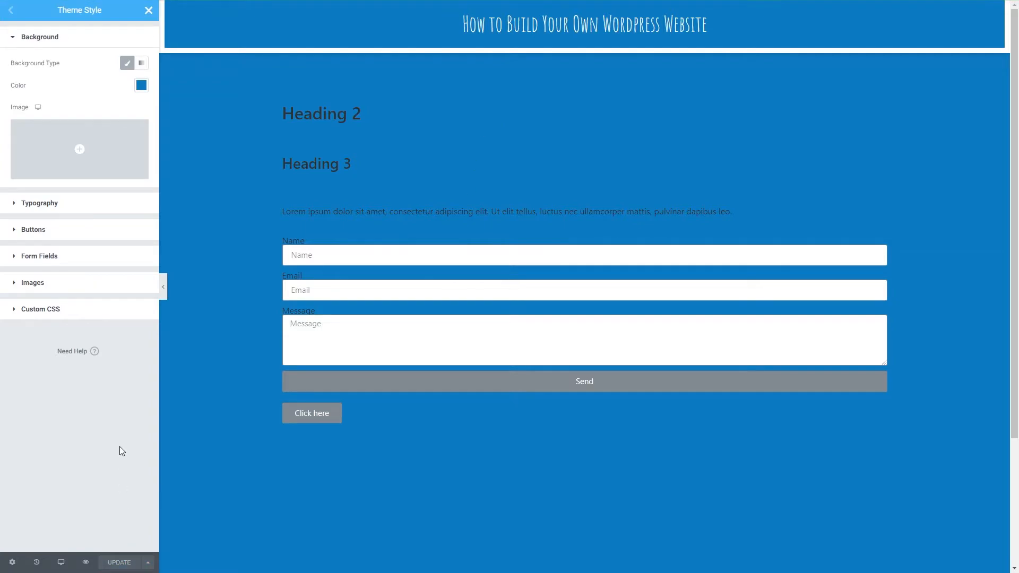
{"action": "left_click", "coordinate": [149, 11]}
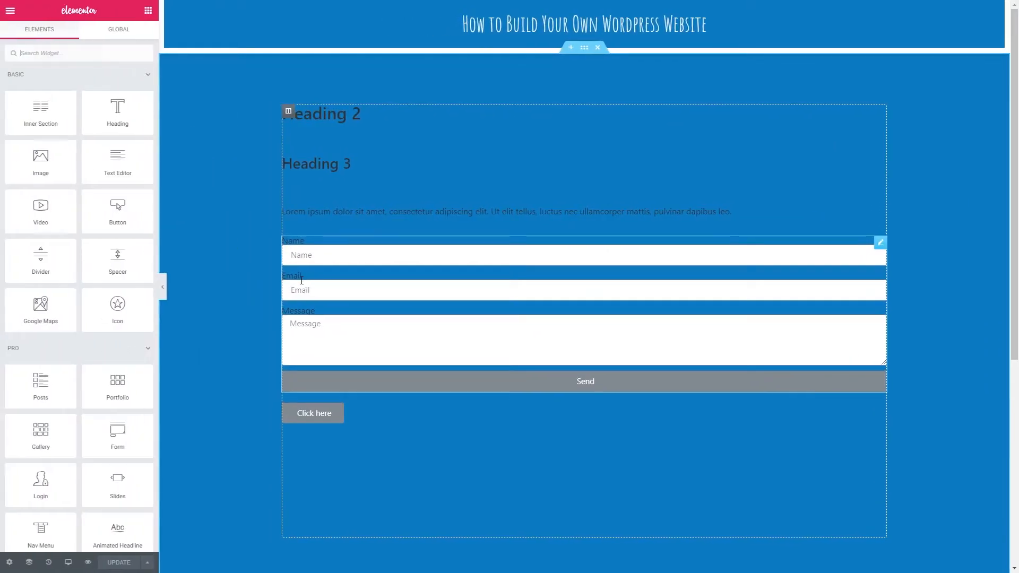
- Override the content section's own background color with the coral red swatch
{"action": "left_click", "coordinate": [585, 49]}
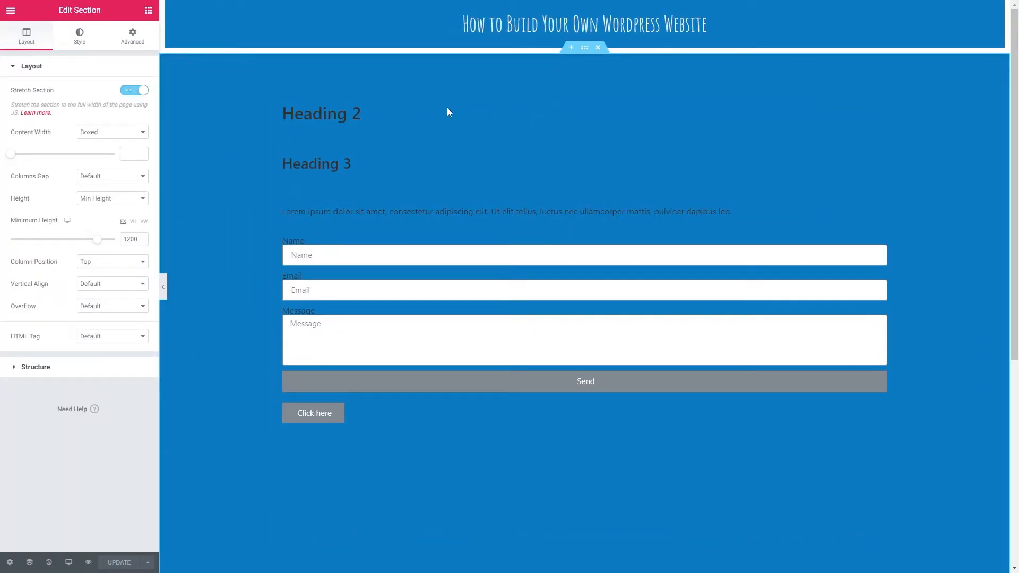
{"action": "left_click", "coordinate": [81, 39]}
{"action": "left_click", "coordinate": [126, 138]}
{"action": "left_click", "coordinate": [133, 176]}
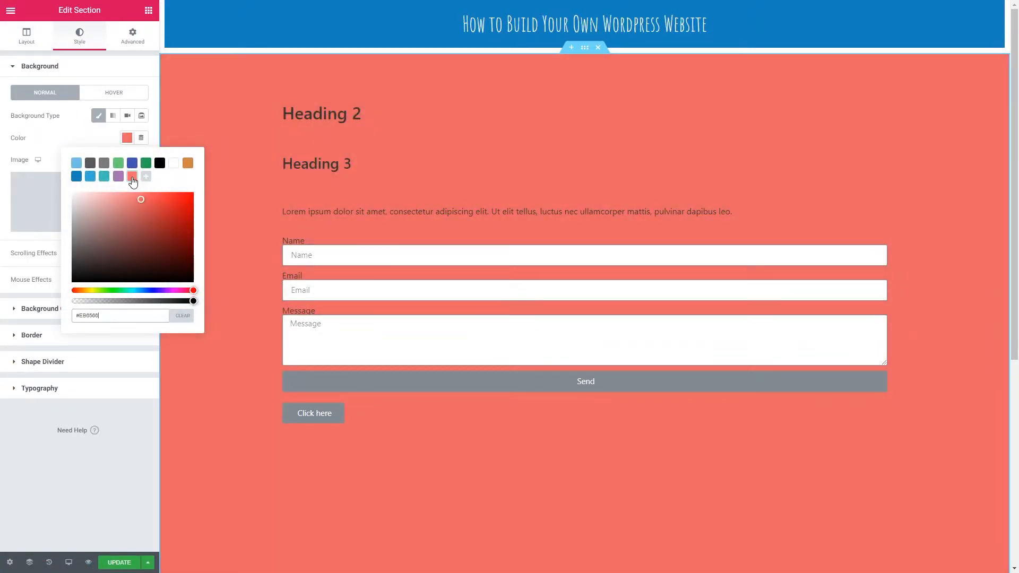
{"action": "left_click", "coordinate": [97, 132]}
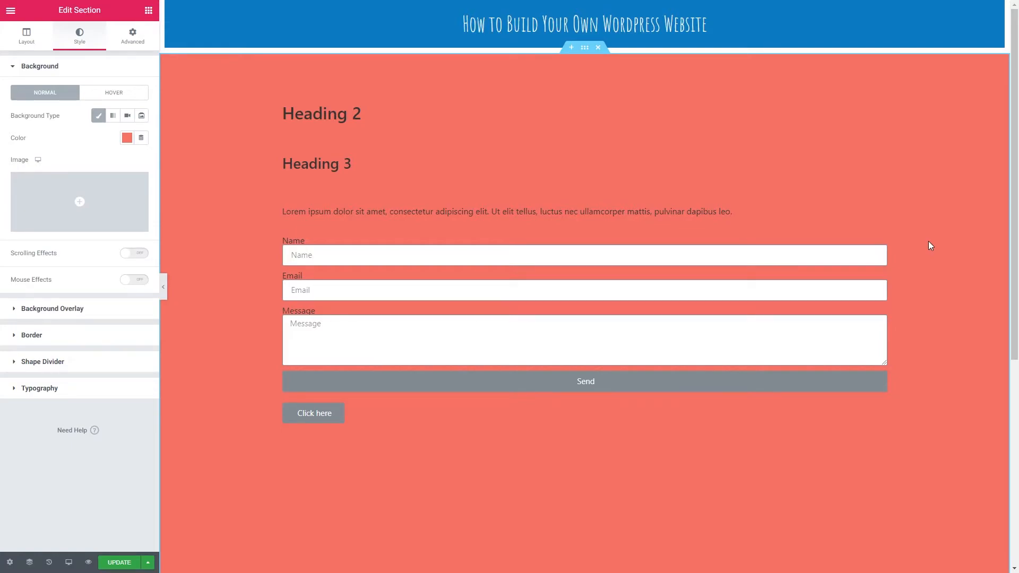
- Clear the content section's own background color
{"action": "left_click", "coordinate": [127, 138]}
{"action": "left_click", "coordinate": [182, 316]}
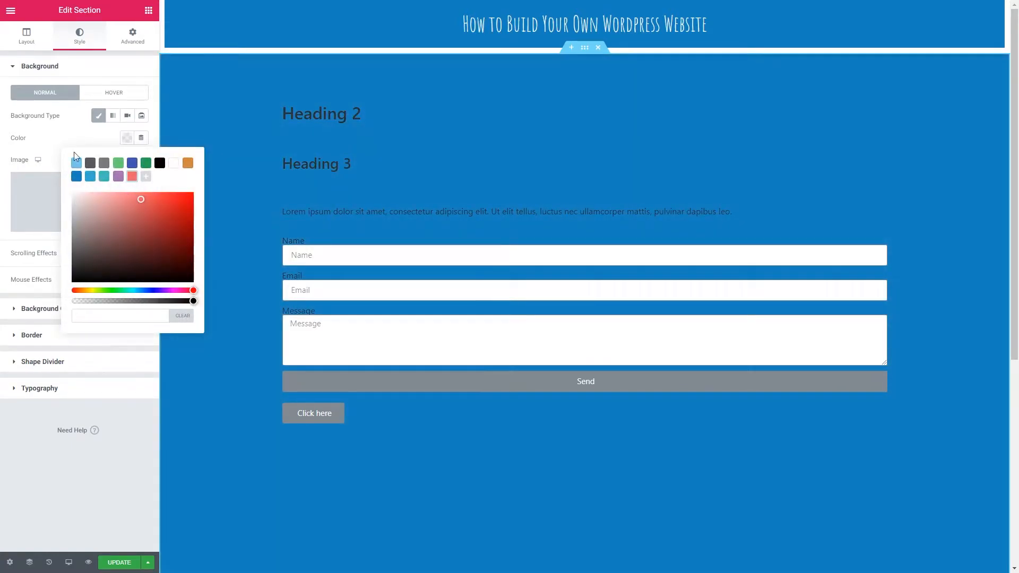
{"action": "left_click", "coordinate": [64, 133]}
- Return to the Theme Style typography settings and set the body text color to white
{"action": "left_click", "coordinate": [11, 10]}
{"action": "left_click", "coordinate": [49, 105]}
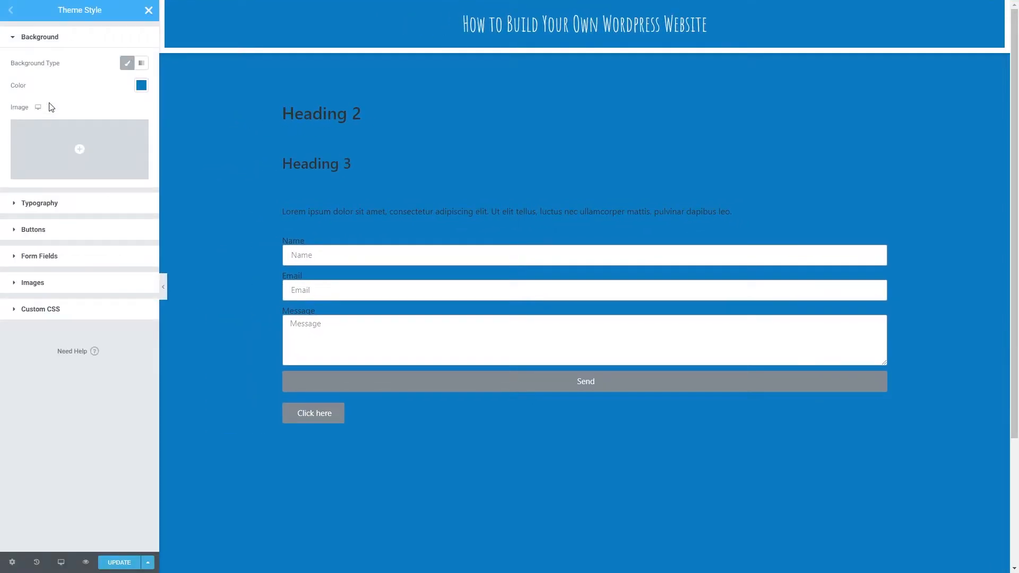
{"action": "left_click", "coordinate": [52, 41]}
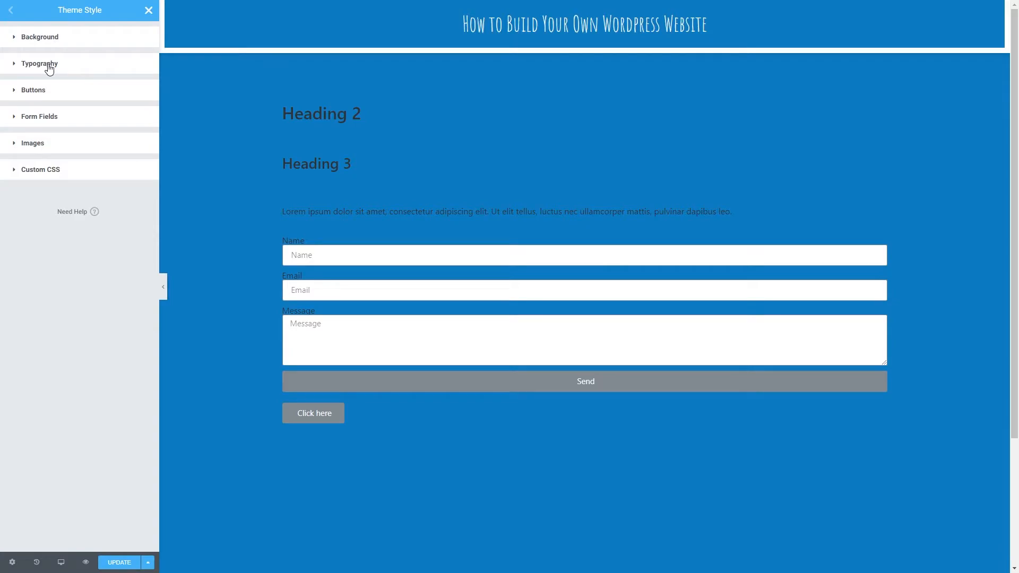
{"action": "left_click", "coordinate": [49, 66]}
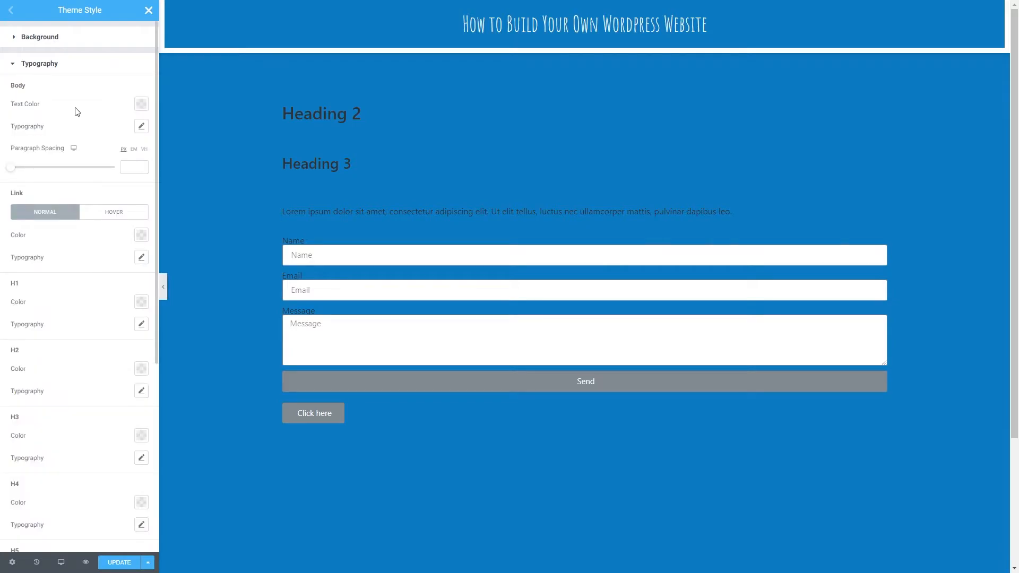
{"action": "scroll", "coordinate": [87, 181], "scroll_direction": "down", "scroll_amount": 4}
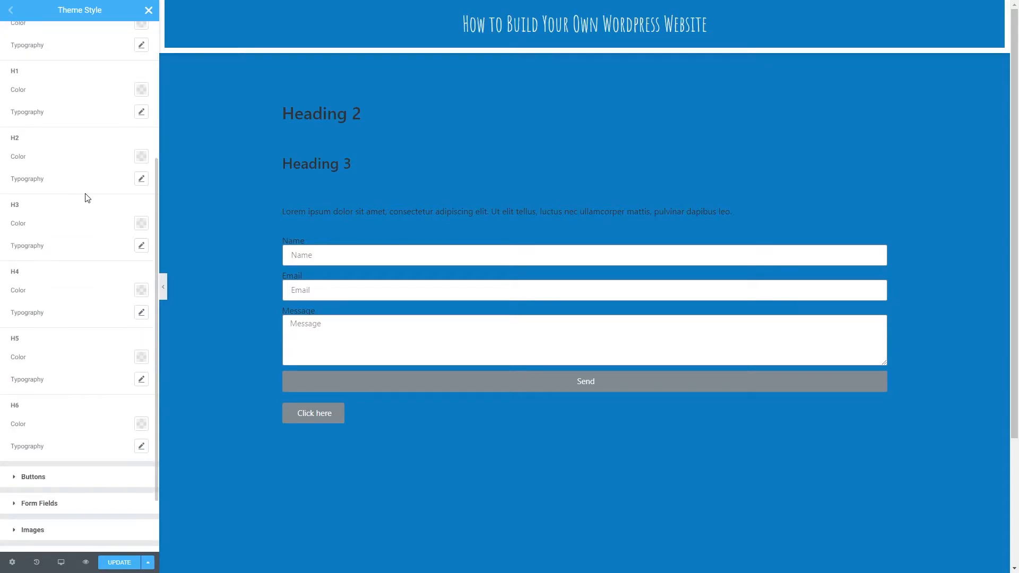
{"action": "scroll", "coordinate": [87, 198], "scroll_direction": "up", "scroll_amount": 1}
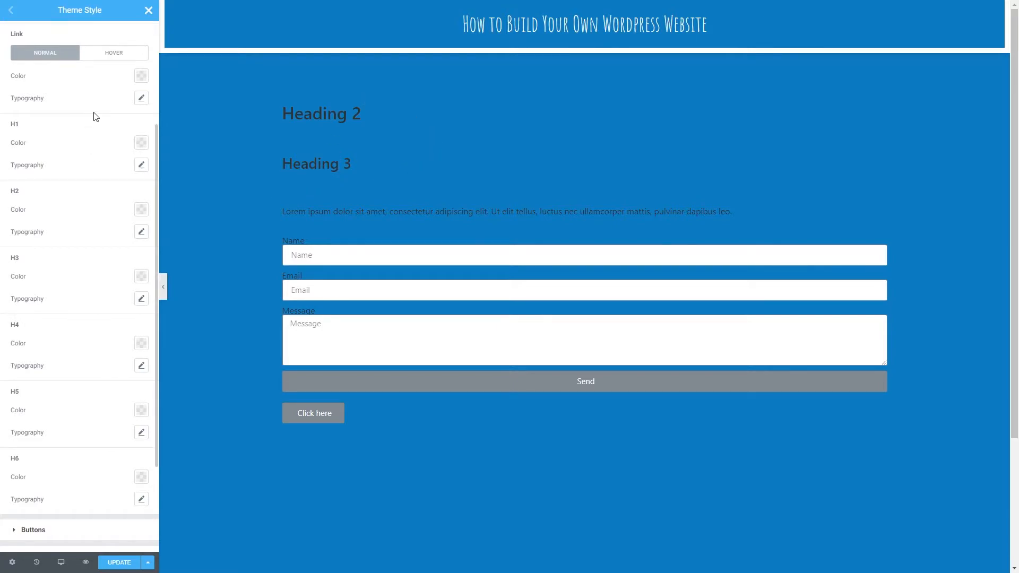
{"action": "scroll", "coordinate": [51, 103], "scroll_direction": "up", "scroll_amount": 3}
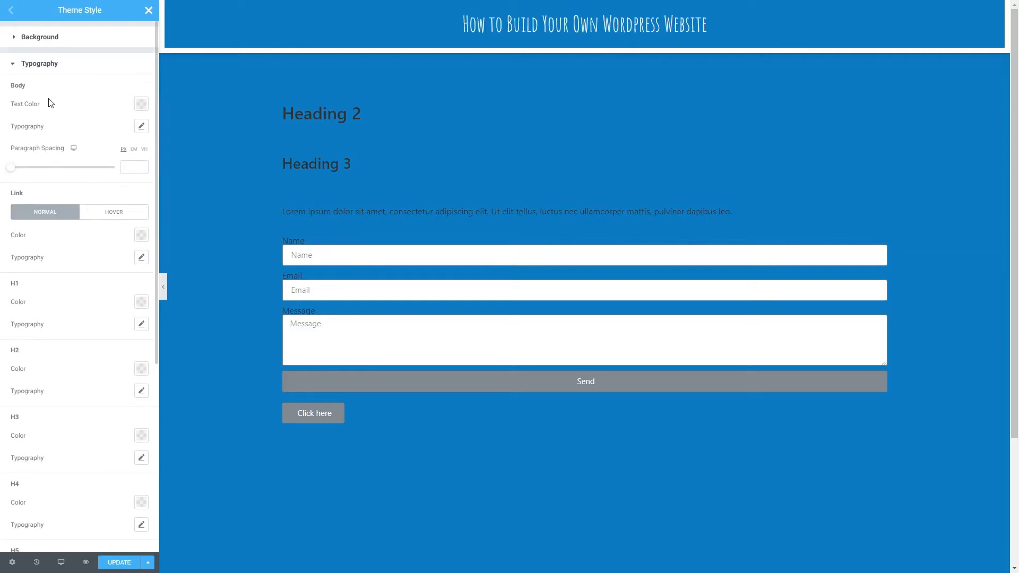
{"action": "left_click", "coordinate": [141, 106]}
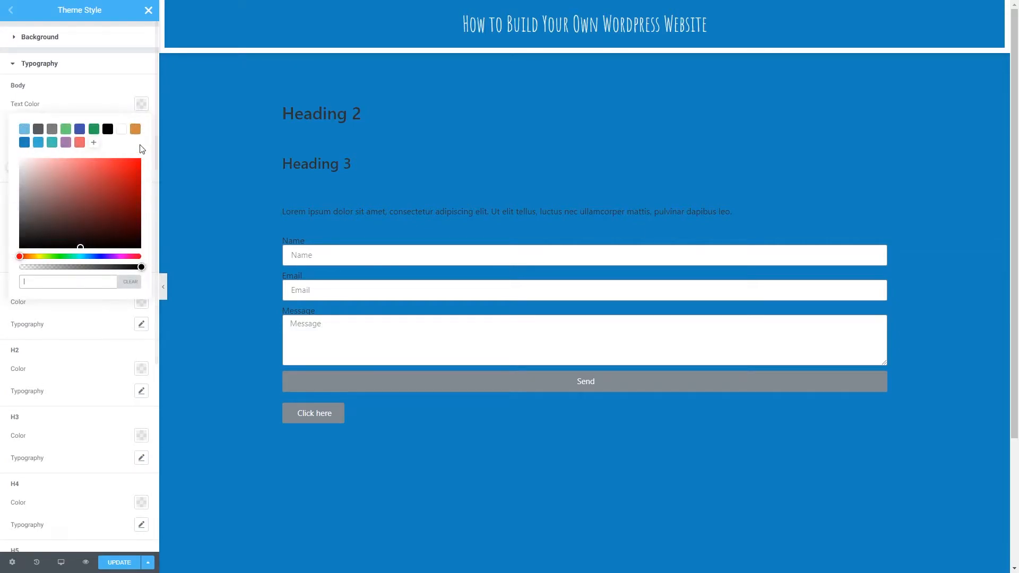
{"action": "left_click", "coordinate": [122, 130]}
{"action": "left_click", "coordinate": [117, 108]}
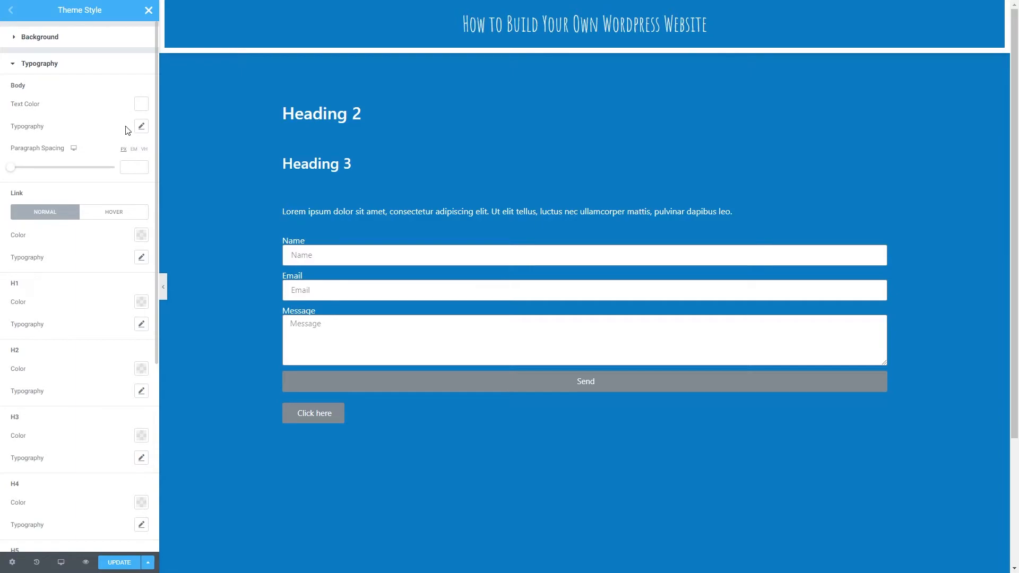
- Set the body typography's font family to Josefin Sans
{"action": "left_click", "coordinate": [141, 127]}
{"action": "left_click", "coordinate": [109, 155]}
{"action": "type", "text": "josefin"}
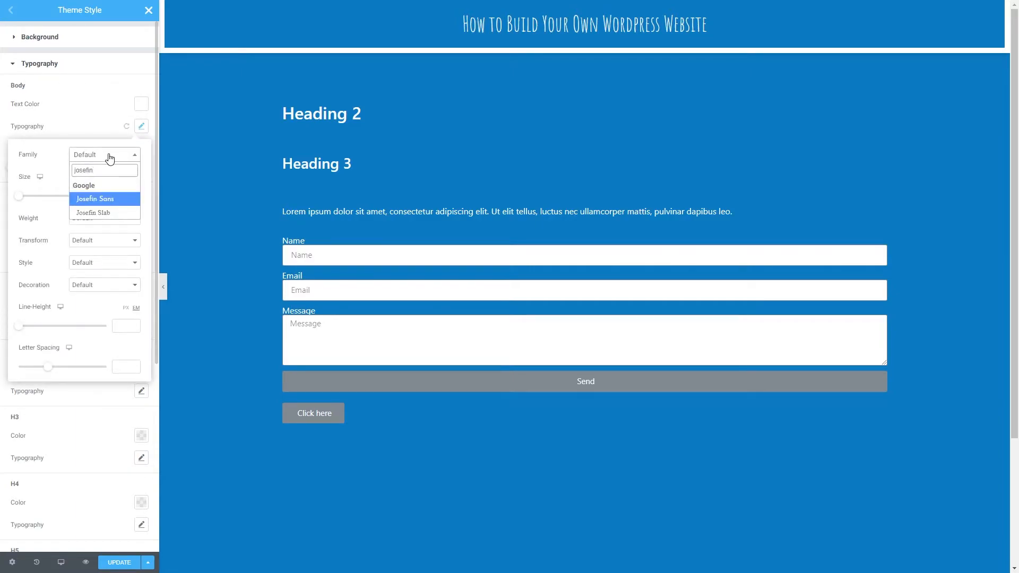
{"action": "left_click", "coordinate": [97, 200]}
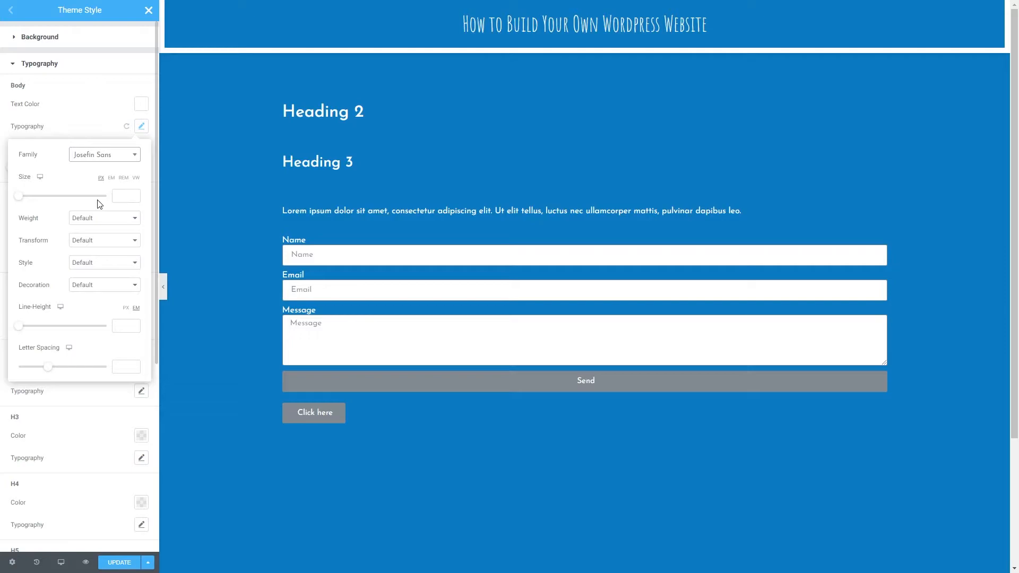
- Set the body typography's size to 1.1 REM and its weight to 300
{"action": "left_click", "coordinate": [123, 178]}
{"action": "left_click_drag", "start_coordinate": [22, 202], "coordinate": [30, 200]}
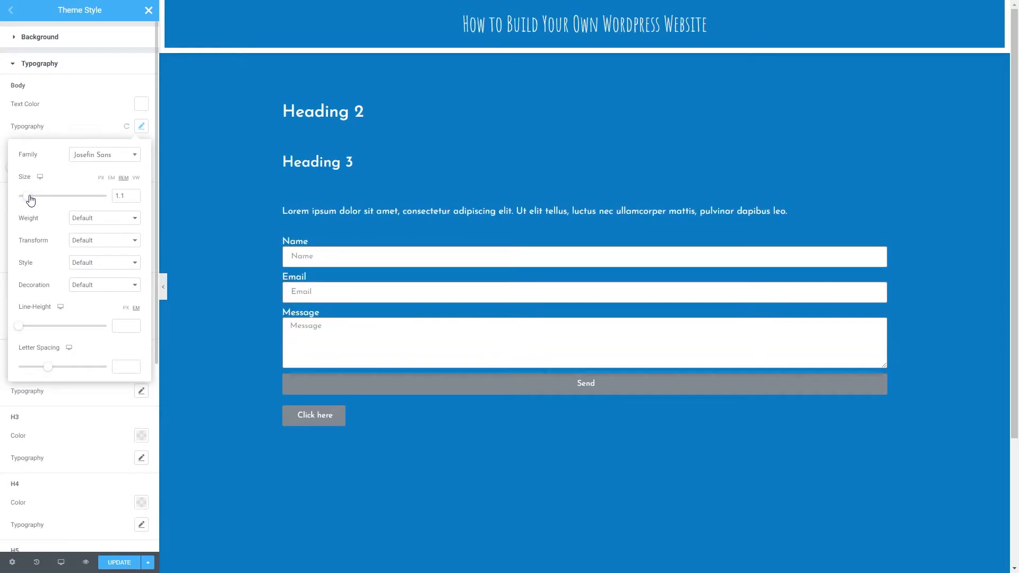
{"action": "left_click", "coordinate": [86, 219]}
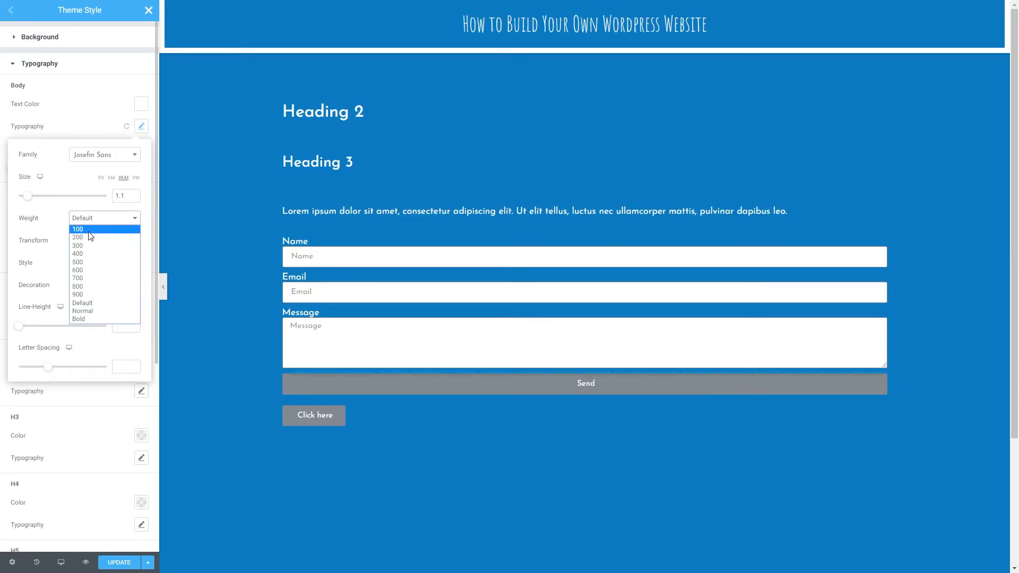
{"action": "left_click", "coordinate": [87, 245]}
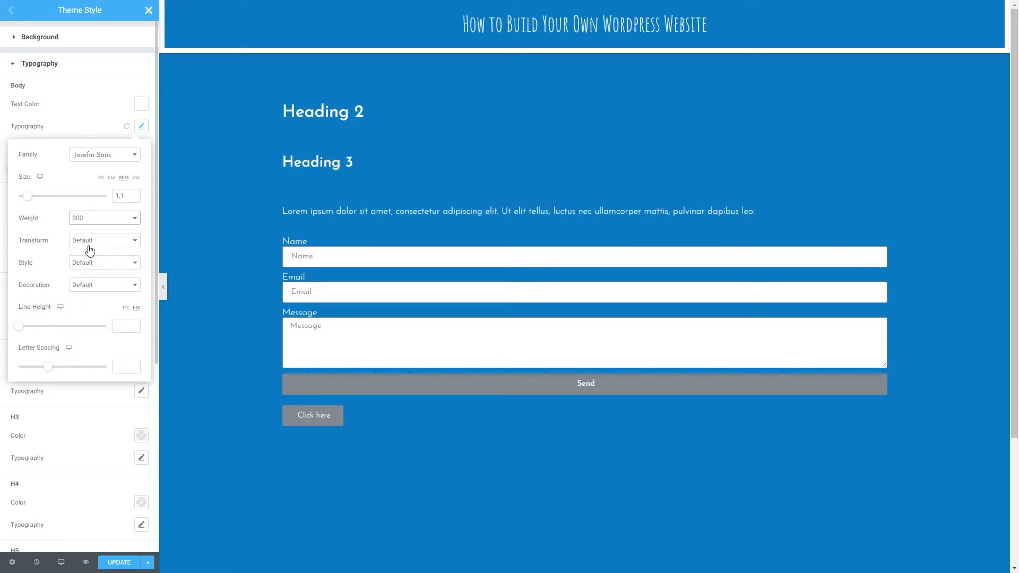
- Set the body paragraph spacing to 13 px, update the Theme Style settings and leave them
{"action": "left_click", "coordinate": [141, 128]}
{"action": "mouse_move", "coordinate": [11, 167]}
{"action": "left_mouse_down"}
{"action": "mouse_move", "coordinate": [48, 168]}
{"action": "mouse_move", "coordinate": [24, 171]}
{"action": "left_mouse_up"}
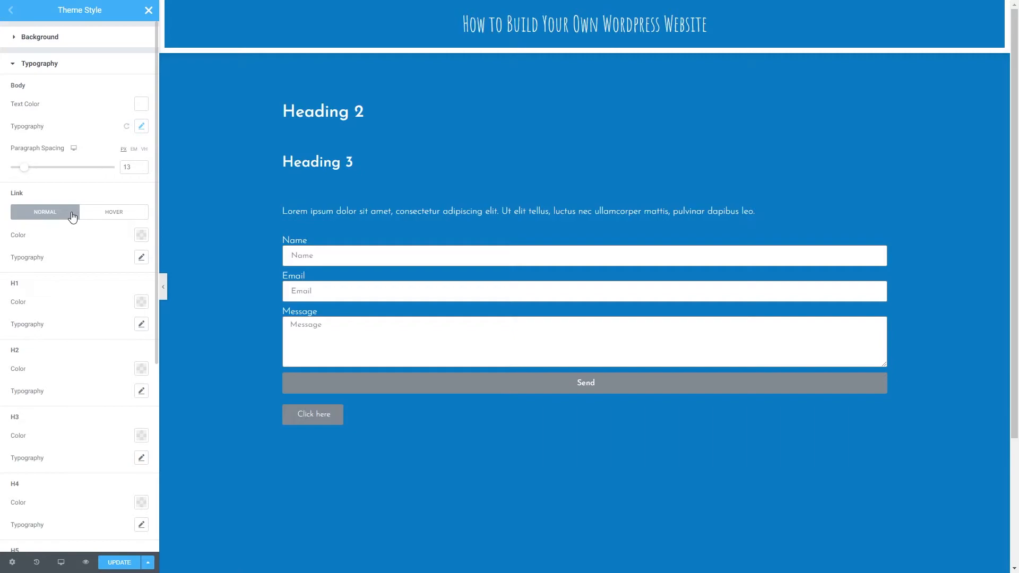
{"action": "left_click", "coordinate": [113, 563]}
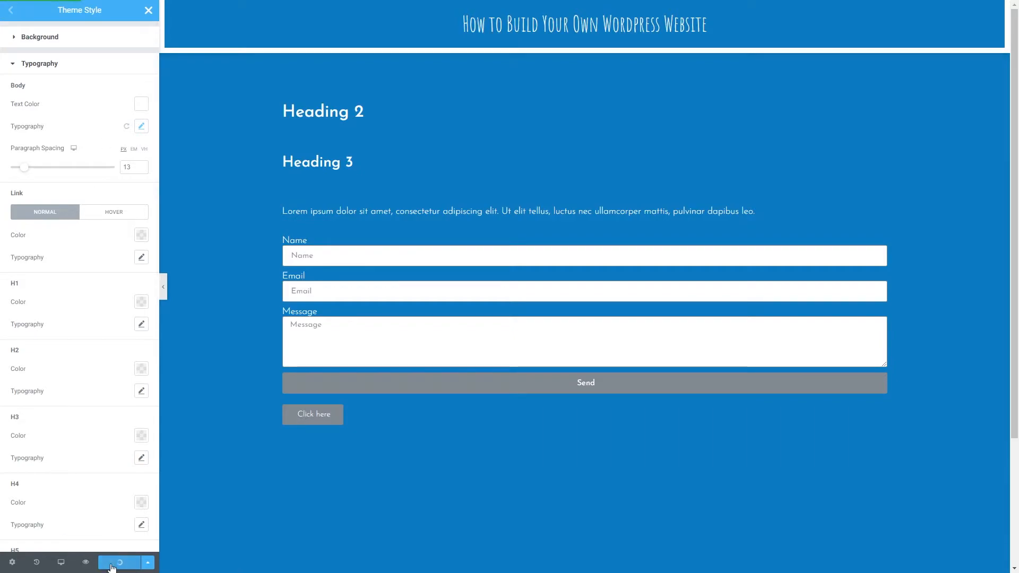
{"action": "left_click", "coordinate": [148, 14]}
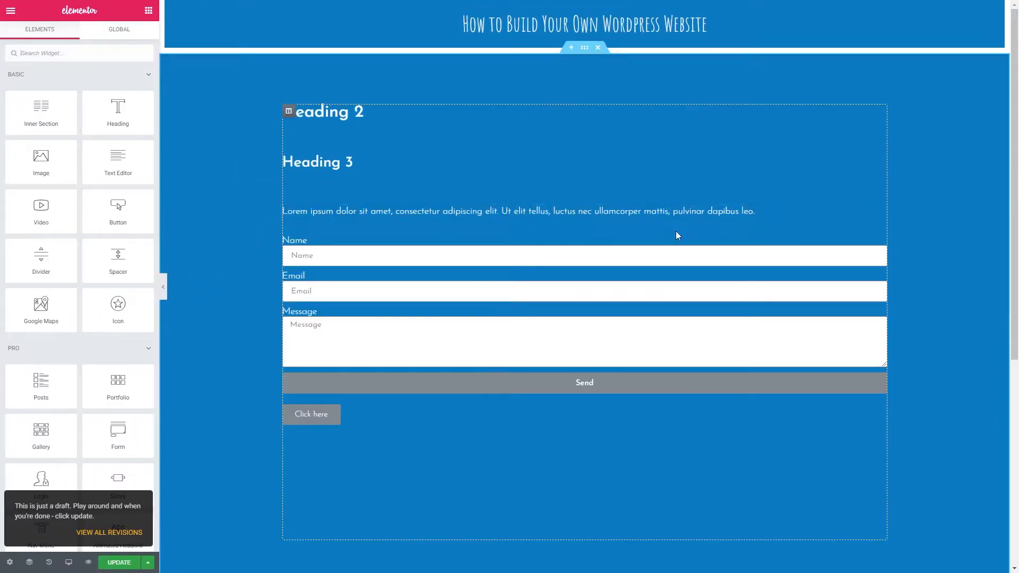
- Link the words "Lorem ipsum dolor sit" in the paragraph text to # and update the page
{"action": "left_click", "coordinate": [879, 213]}
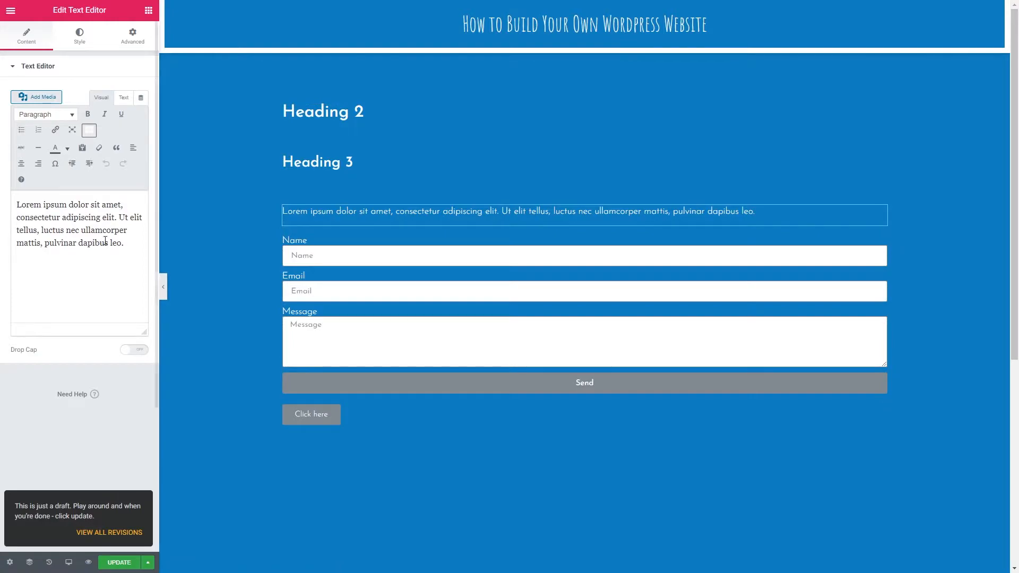
{"action": "left_click_drag", "start_coordinate": [100, 205], "coordinate": [16, 205]}
{"action": "left_click", "coordinate": [54, 130]}
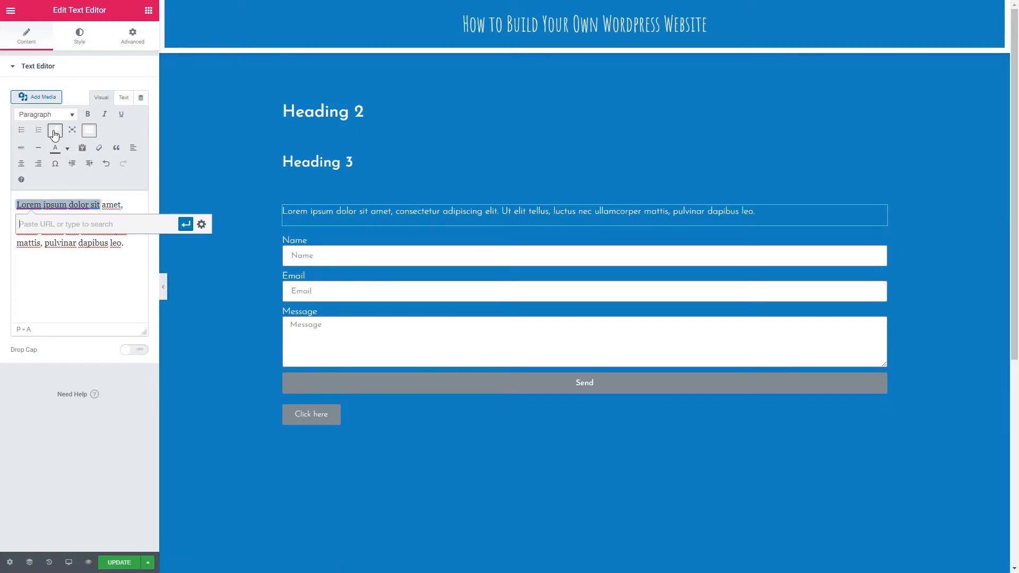
{"action": "type", "text": "#"}
{"action": "left_click", "coordinate": [185, 224]}
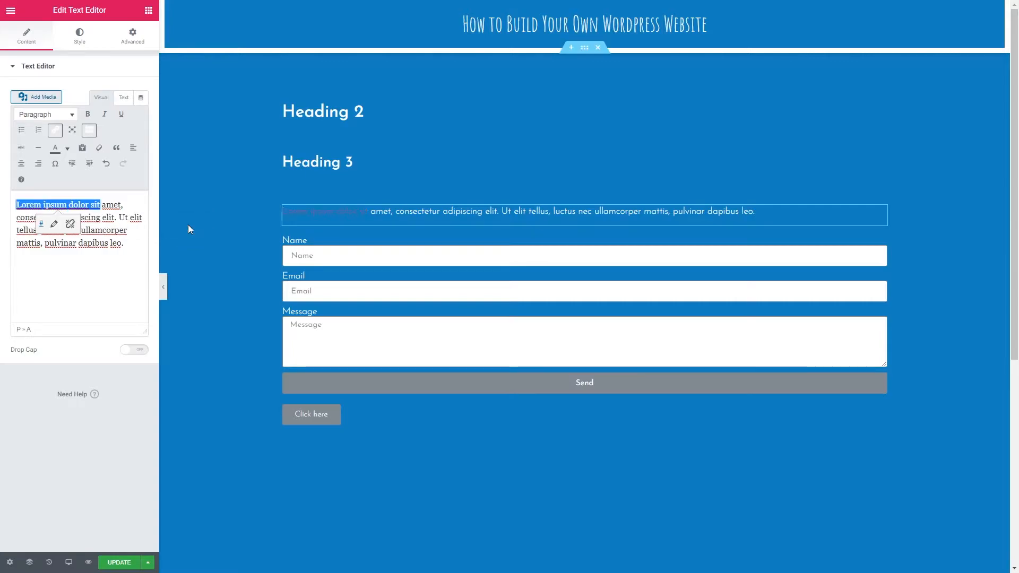
{"action": "left_click", "coordinate": [109, 282]}
{"action": "left_click", "coordinate": [115, 559]}
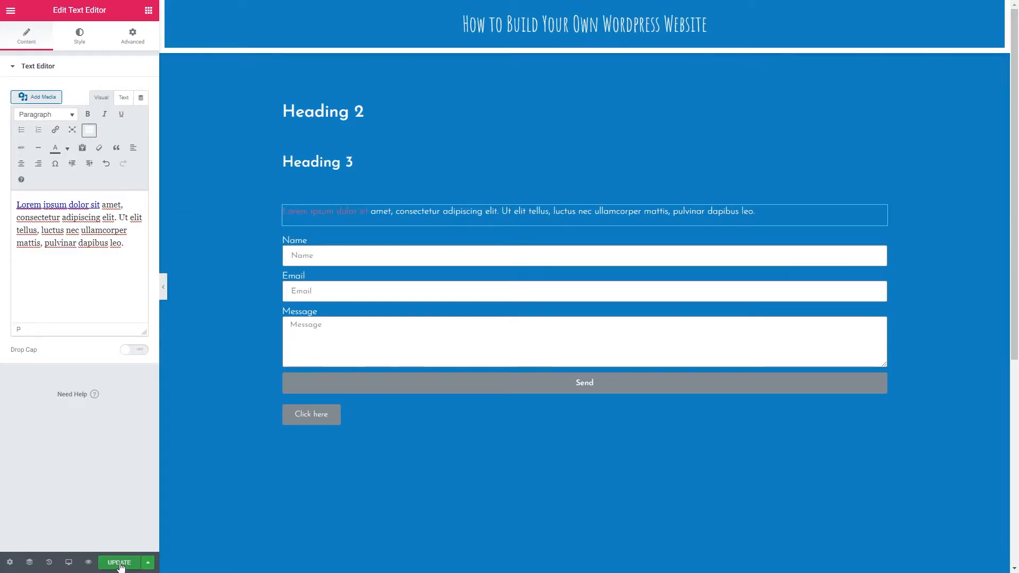
- Return to the Theme Style typography settings and set the normal link color to the teal preset
{"action": "left_click", "coordinate": [11, 11]}
{"action": "left_click", "coordinate": [47, 102]}
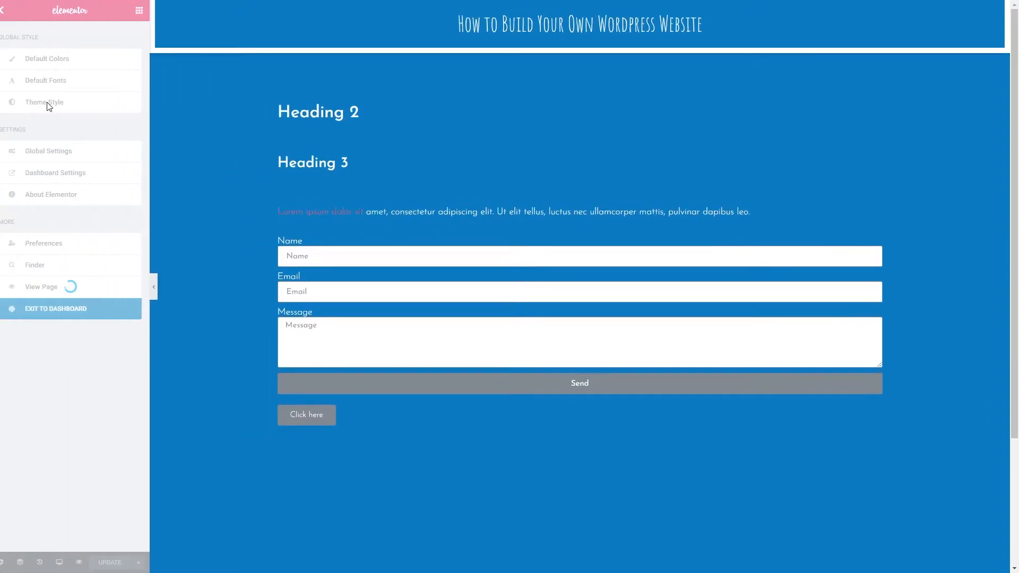
{"action": "left_click", "coordinate": [52, 206]}
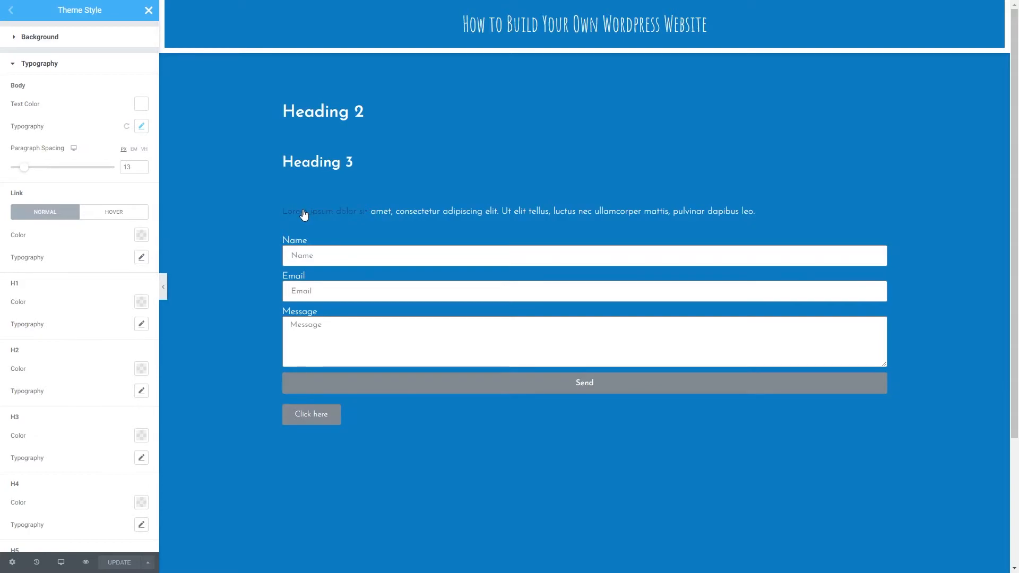
{"action": "left_click", "coordinate": [142, 236]}
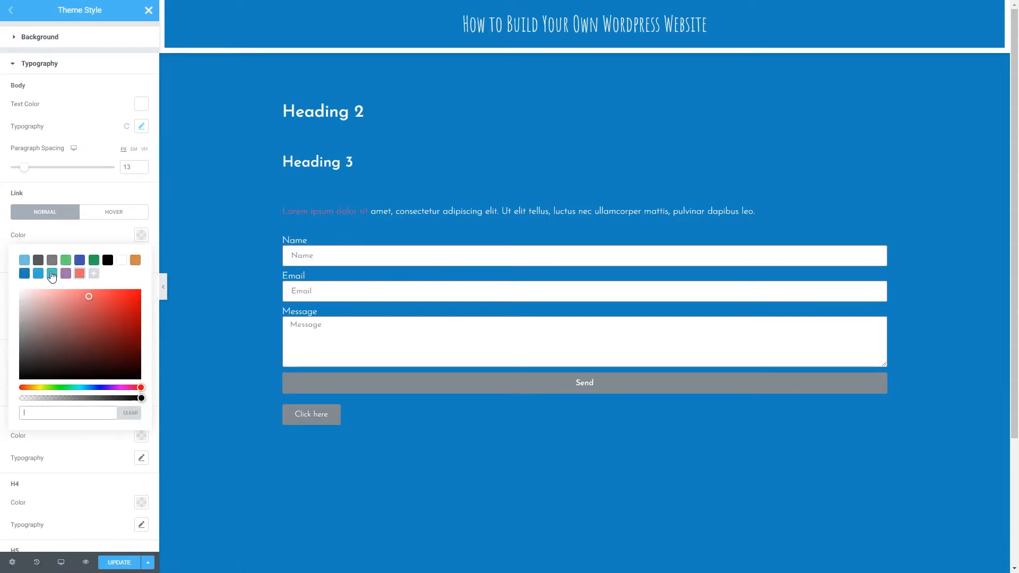
{"action": "left_click", "coordinate": [52, 274]}
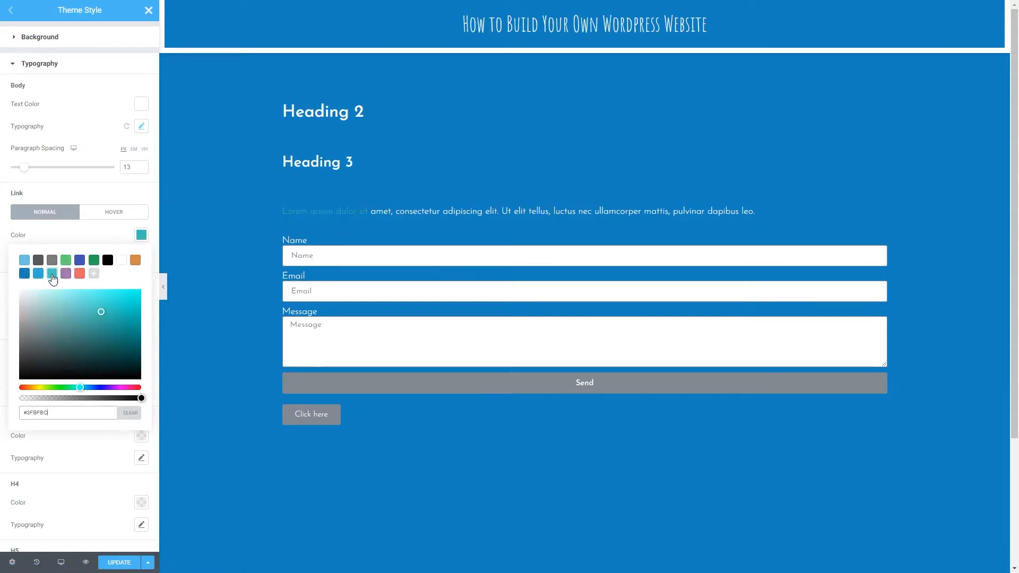
{"action": "left_click", "coordinate": [65, 236]}
{"action": "left_click", "coordinate": [141, 259]}
{"action": "left_click", "coordinate": [141, 260]}
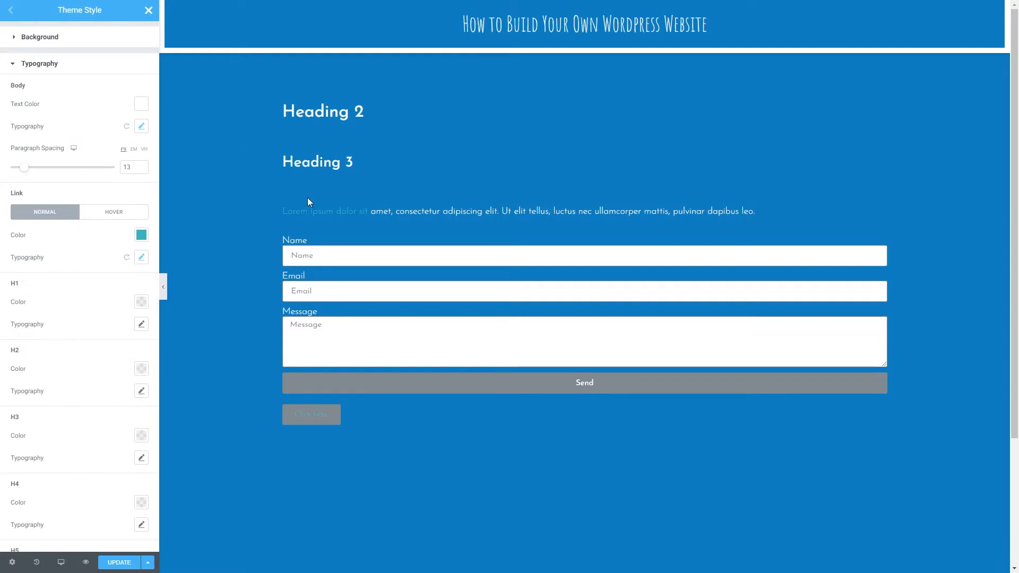
- Set the H2 heading color to white
{"action": "left_click", "coordinate": [142, 369]}
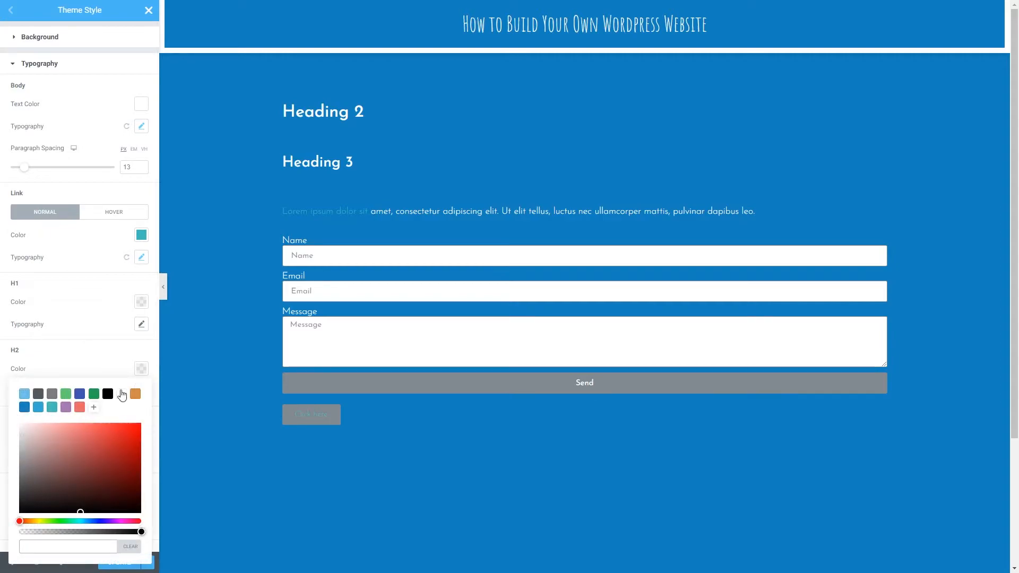
{"action": "left_click", "coordinate": [122, 365]}
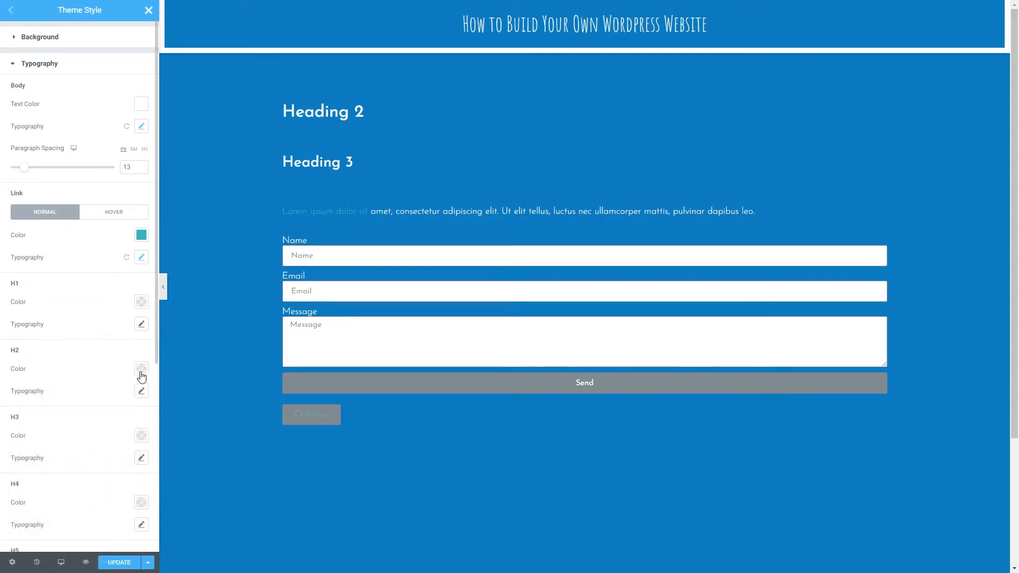
{"action": "left_click", "coordinate": [142, 370]}
{"action": "left_click", "coordinate": [122, 393]}
{"action": "left_click", "coordinate": [121, 370]}
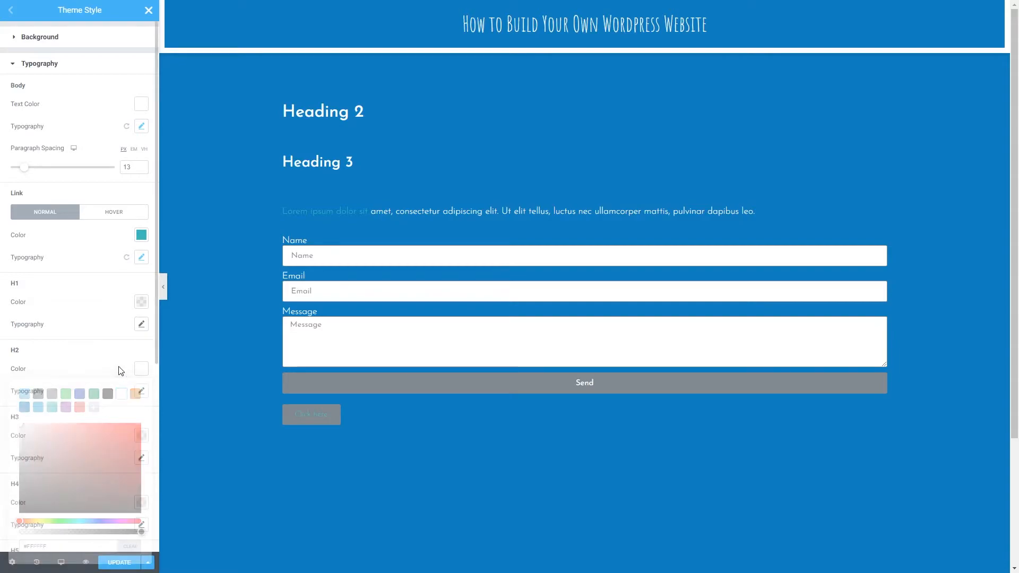
- Set the H2 typography's font family to Amatic SC
{"action": "left_click", "coordinate": [142, 391]}
{"action": "left_click", "coordinate": [104, 424]}
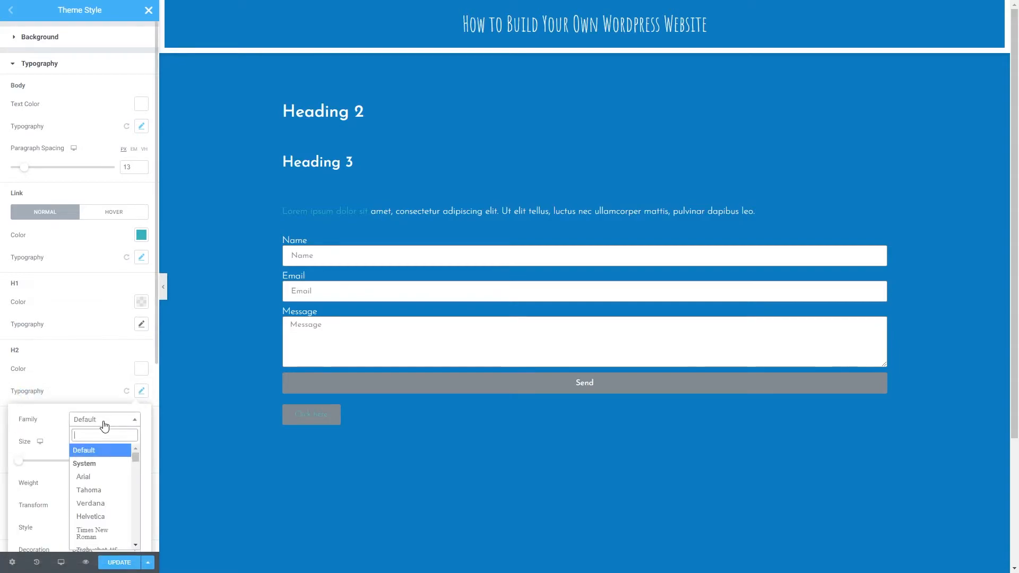
{"action": "type", "text": "ama"}
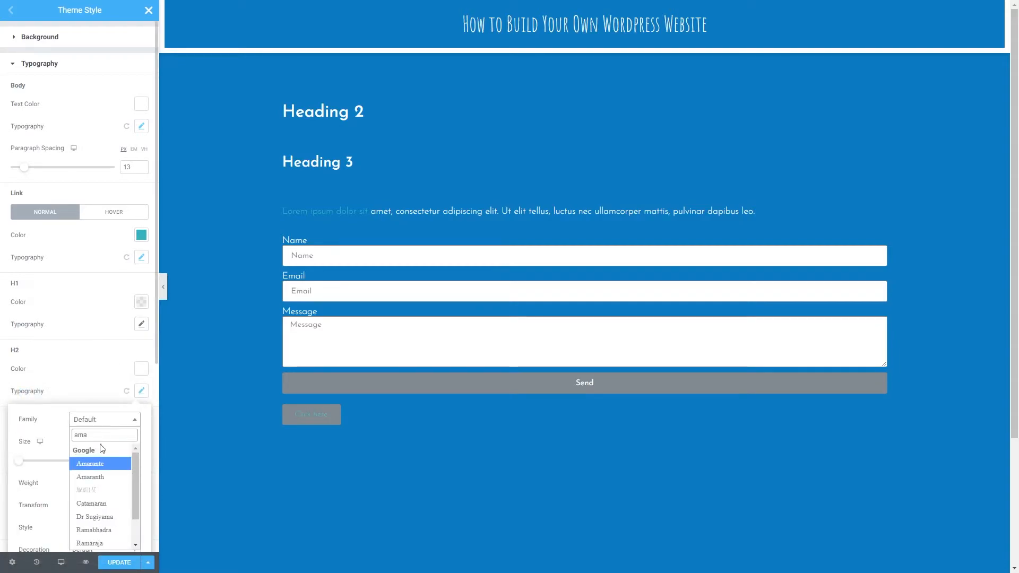
{"action": "left_click", "coordinate": [101, 497]}
- Set the H2 typography's size to 5 REM and its weight to Bold
{"action": "left_click", "coordinate": [123, 443]}
{"action": "left_click_drag", "start_coordinate": [16, 465], "coordinate": [63, 466]}
{"action": "left_click", "coordinate": [121, 484]}
{"action": "left_click", "coordinate": [105, 470]}
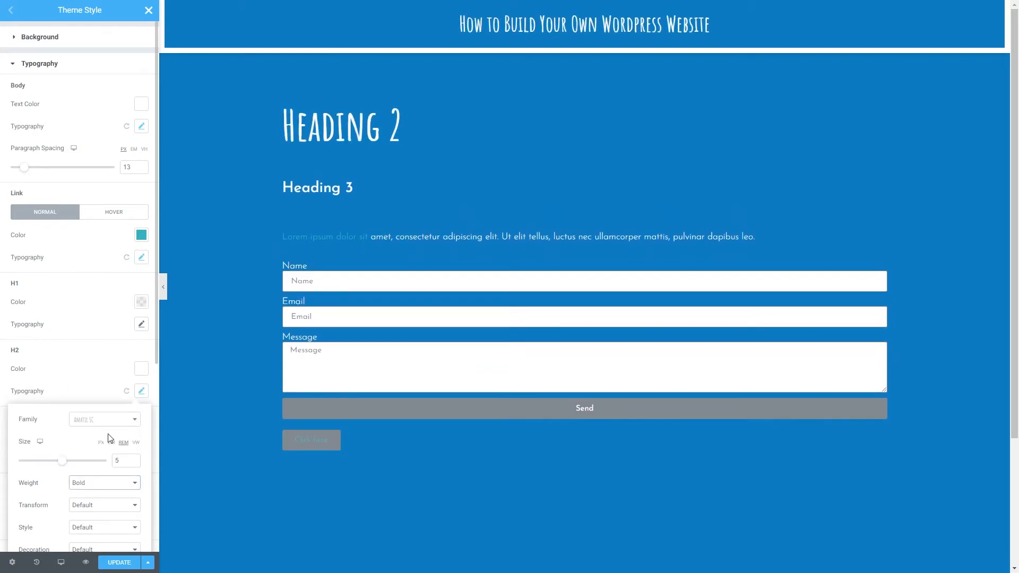
{"action": "left_click", "coordinate": [106, 392]}
- Set the H3 heading color to white and its font family to Amatic SC
{"action": "left_click", "coordinate": [141, 437]}
{"action": "left_click", "coordinate": [121, 257]}
{"action": "left_click", "coordinate": [106, 443]}
{"action": "left_click", "coordinate": [141, 458]}
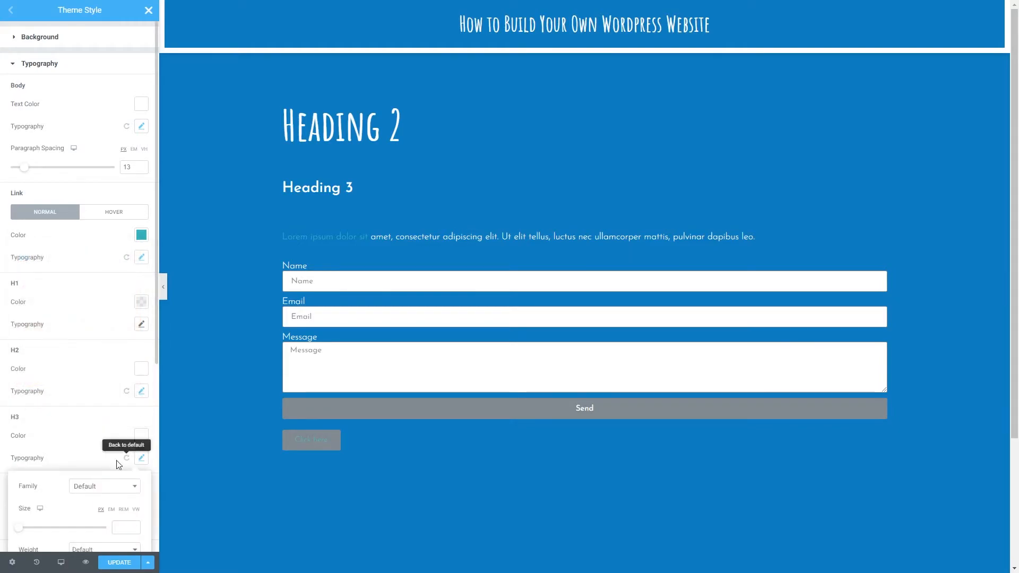
{"action": "left_click", "coordinate": [95, 488]}
{"action": "type", "text": "ama"}
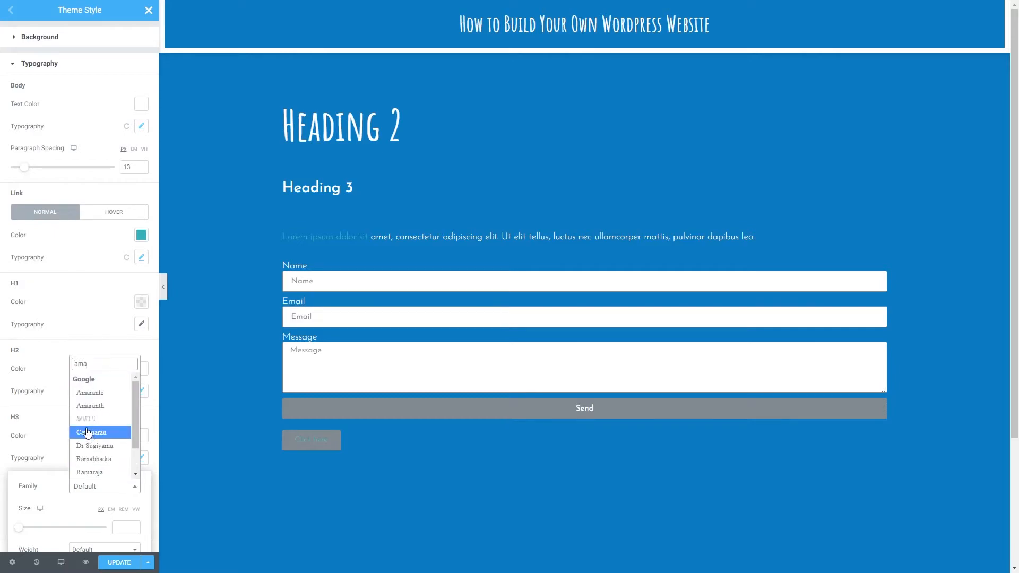
{"action": "left_click", "coordinate": [90, 428]}
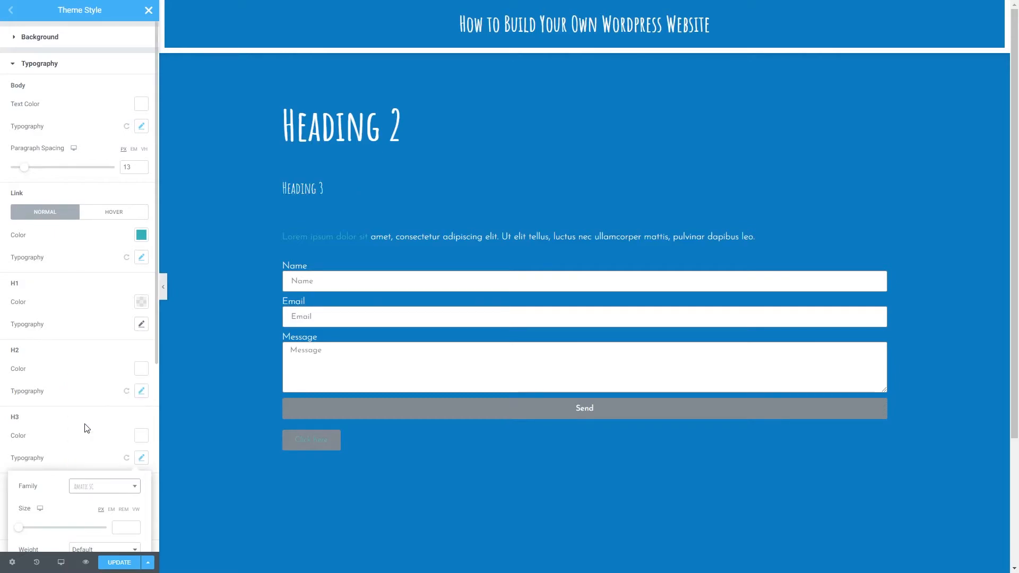
- Set the H3 typography's size to 2.8 REM and collapse the typography settings
{"action": "left_click", "coordinate": [124, 510]}
{"action": "left_click_drag", "start_coordinate": [18, 529], "coordinate": [42, 528]}
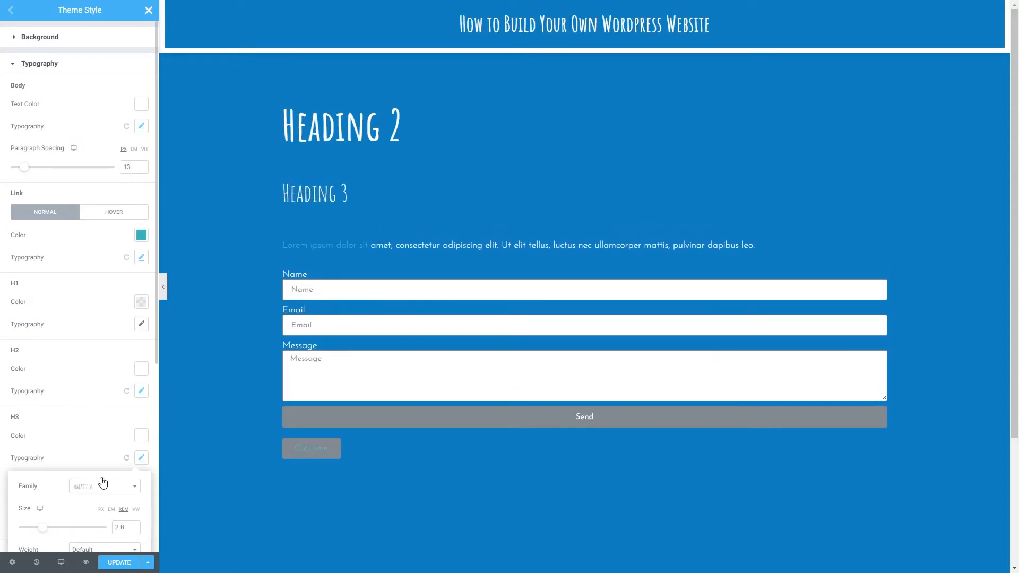
{"action": "scroll", "coordinate": [91, 506], "scroll_direction": "down", "scroll_amount": 4}
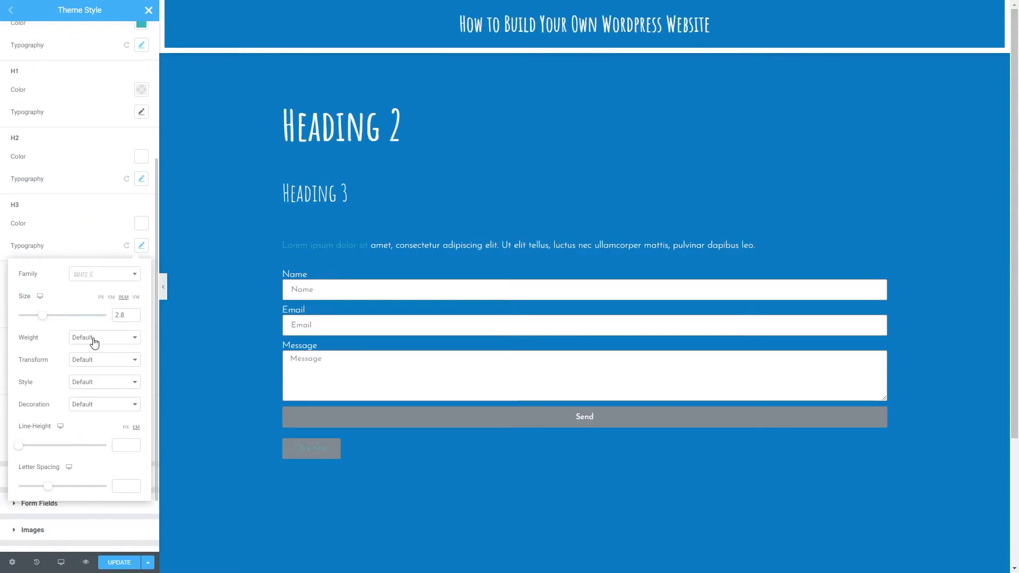
{"action": "left_click", "coordinate": [79, 247]}
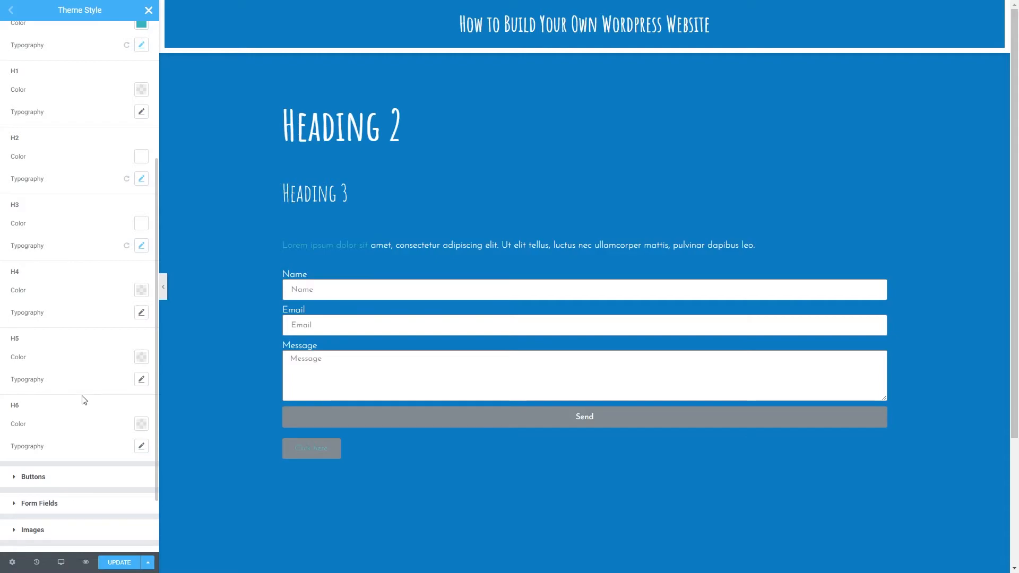
{"action": "scroll", "coordinate": [83, 400], "scroll_direction": "up", "scroll_amount": 10}
{"action": "left_click", "coordinate": [46, 66]}
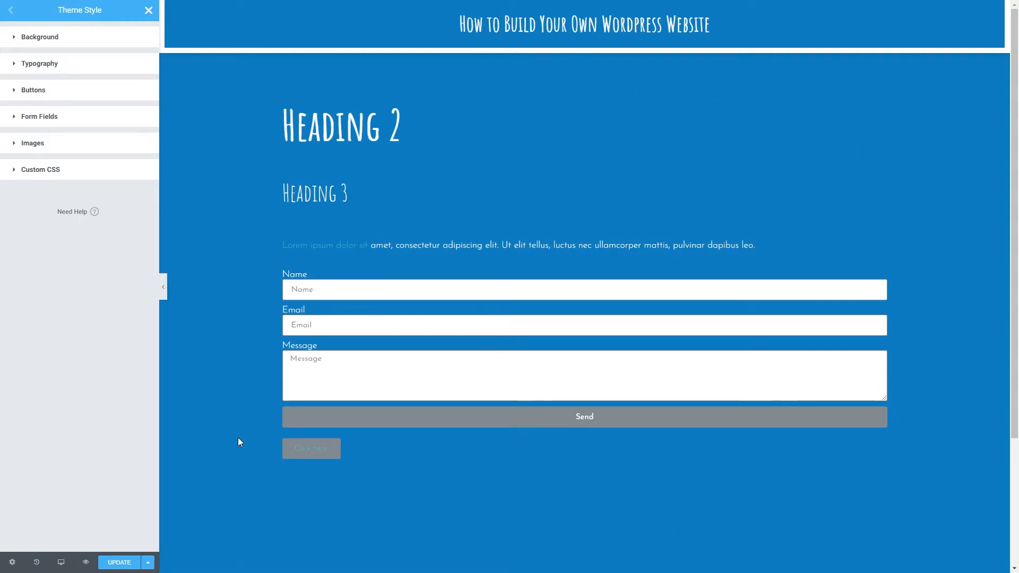
- Set the font family for the Theme Style buttons to Josefin Sans
{"action": "left_click", "coordinate": [51, 96]}
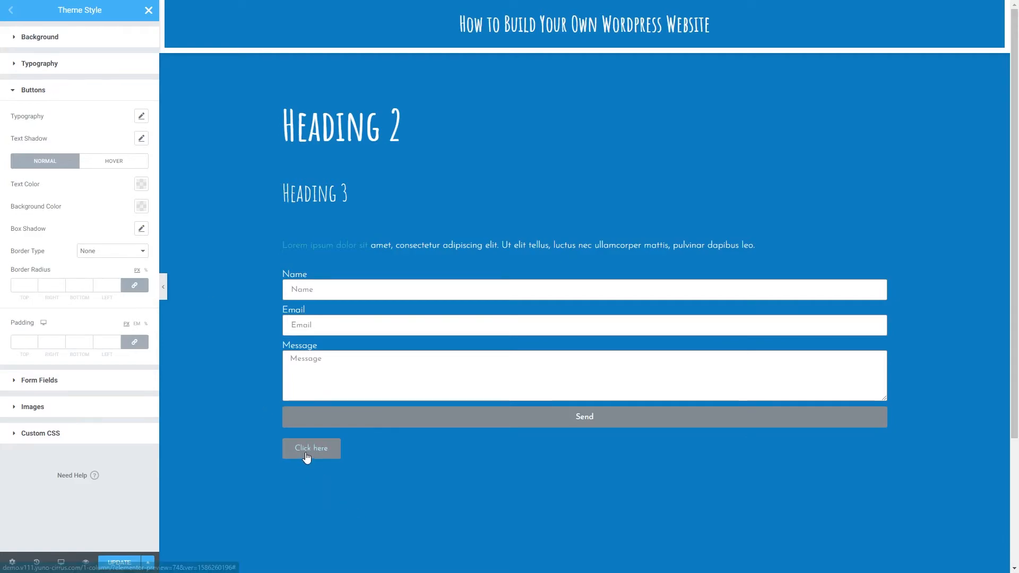
{"action": "left_click", "coordinate": [142, 115]}
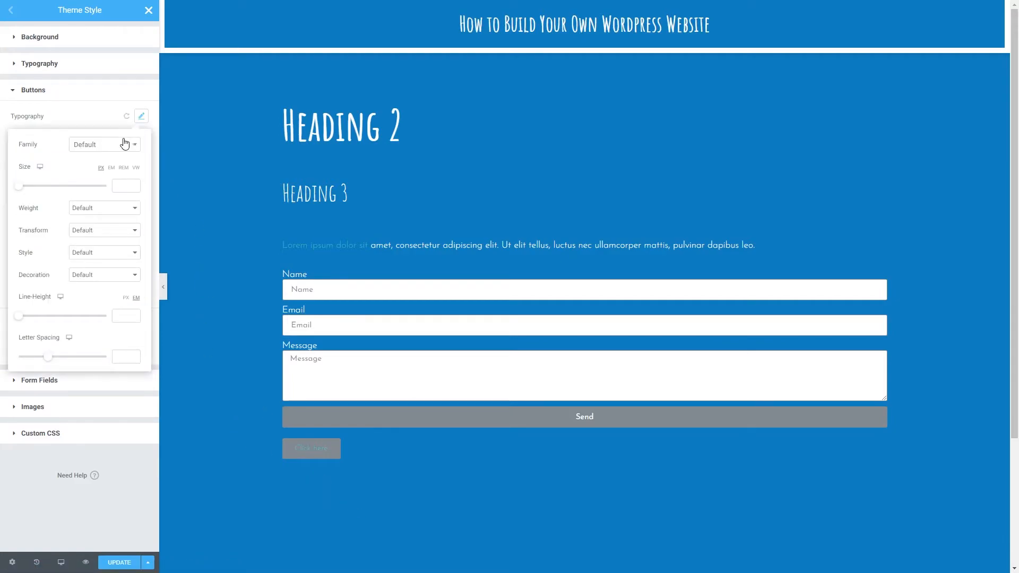
{"action": "left_click", "coordinate": [116, 145]}
{"action": "type", "text": "jose"}
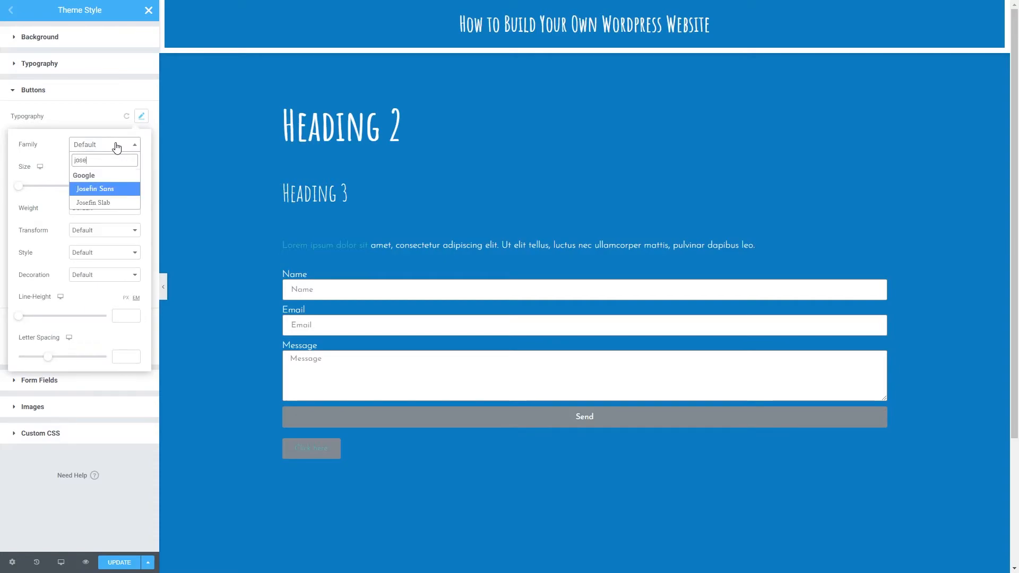
{"action": "left_click", "coordinate": [115, 192]}
- Set the button typography's size to 1.3 REM and its weight to 300
{"action": "left_click", "coordinate": [123, 169]}
{"action": "left_click_drag", "start_coordinate": [18, 192], "coordinate": [29, 191]}
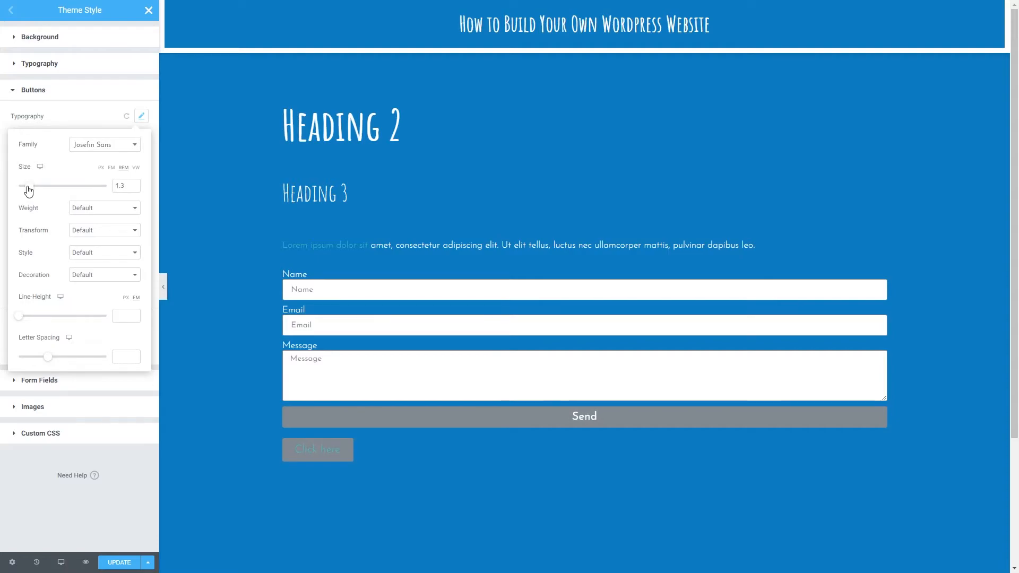
{"action": "left_click", "coordinate": [77, 208]}
{"action": "left_click", "coordinate": [85, 236]}
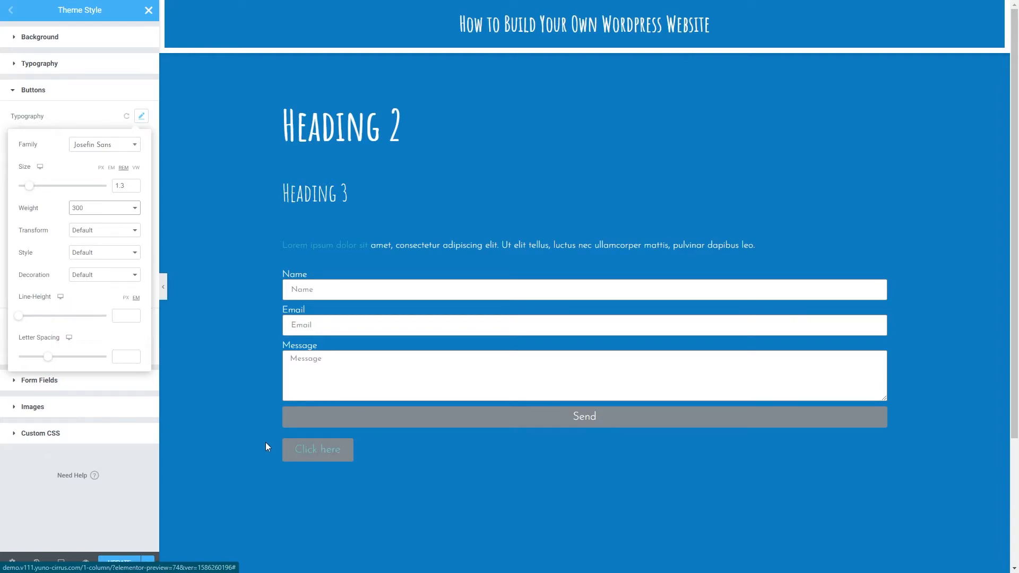
{"action": "left_click", "coordinate": [141, 115]}
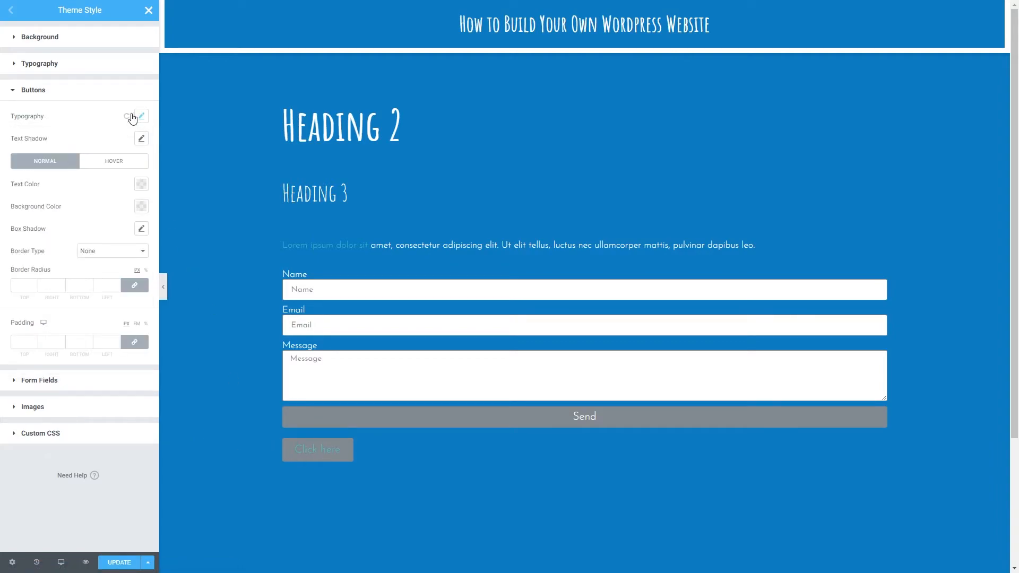
- Set the buttons' normal text color to white and their background color to the coral red preset
{"action": "left_click", "coordinate": [141, 184]}
{"action": "left_click", "coordinate": [122, 209]}
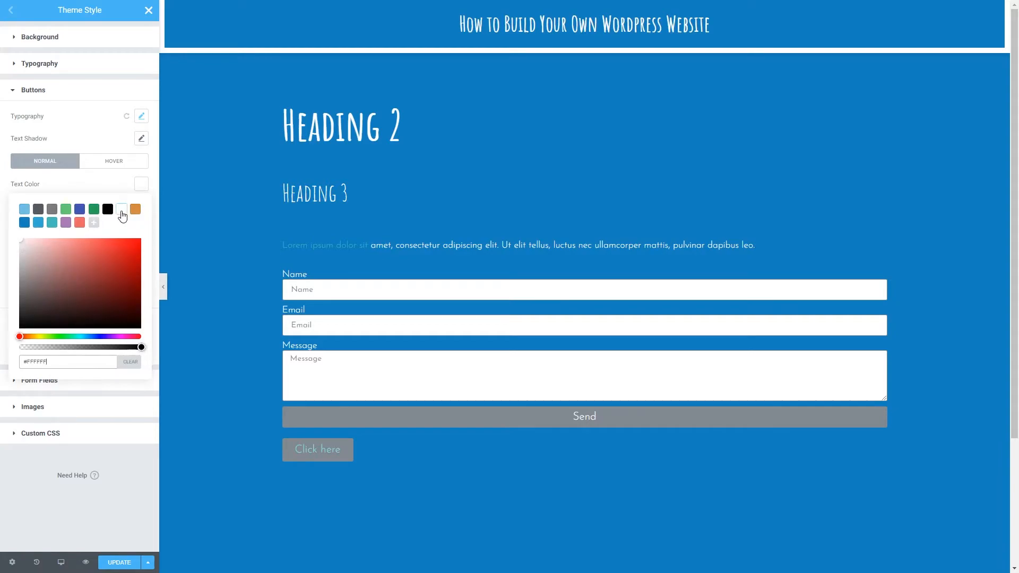
{"action": "left_click", "coordinate": [118, 192]}
{"action": "left_click", "coordinate": [141, 206]}
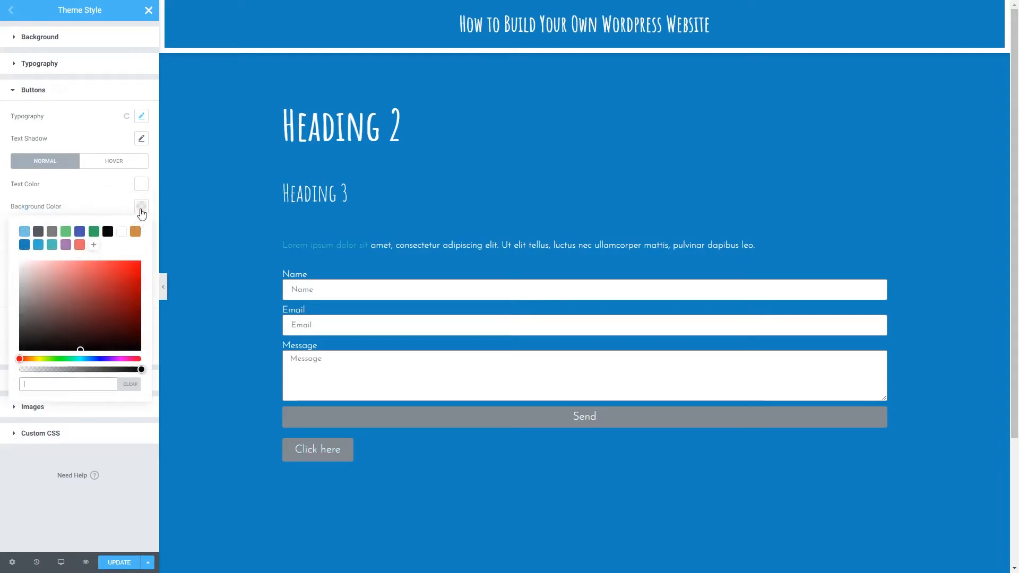
{"action": "left_click", "coordinate": [79, 245]}
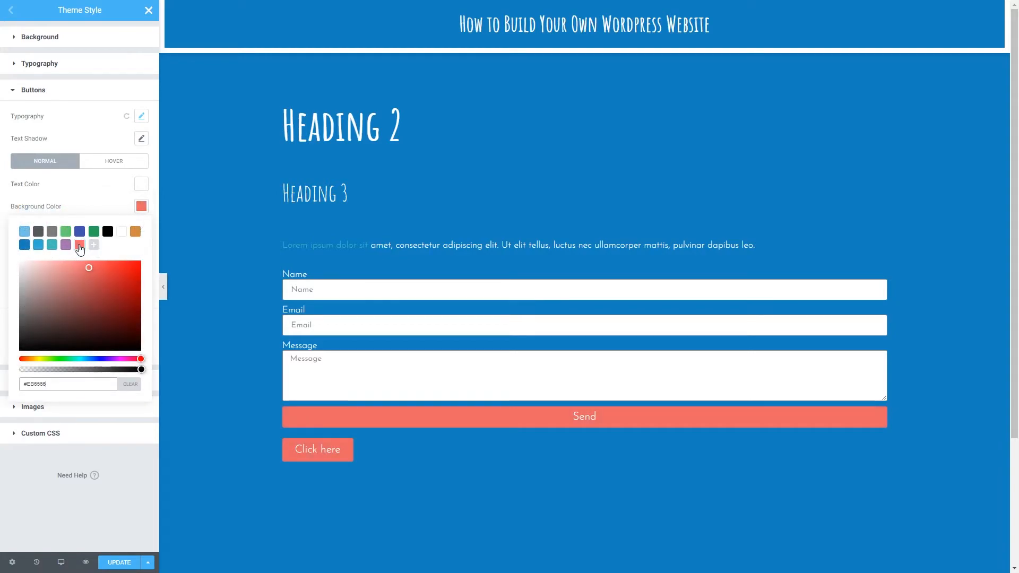
{"action": "left_click", "coordinate": [106, 210]}
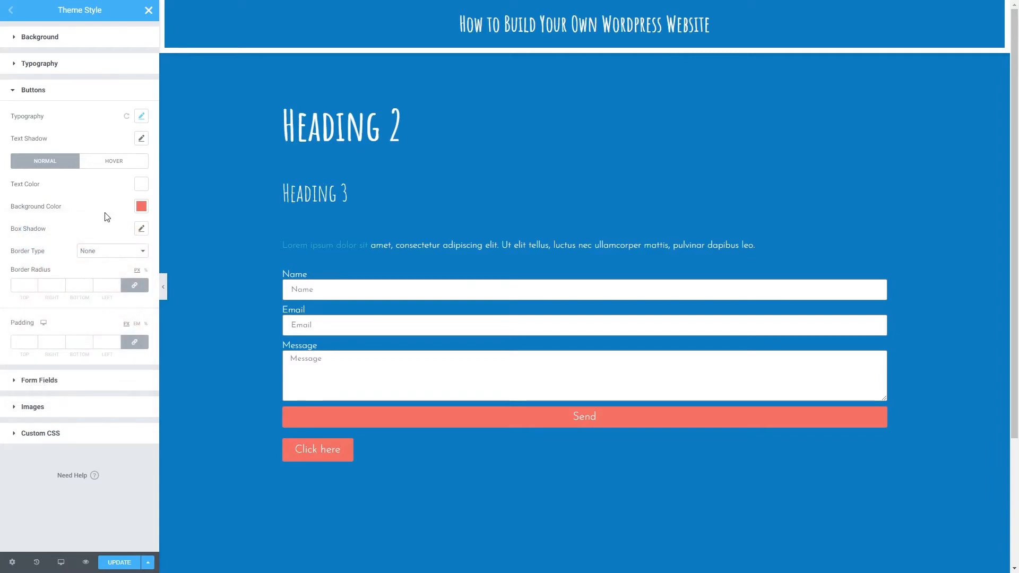
- Add a box shadow to the buttons' normal state with the color rgba(0, 0, 0, 0.5)
{"action": "left_click", "coordinate": [142, 230]}
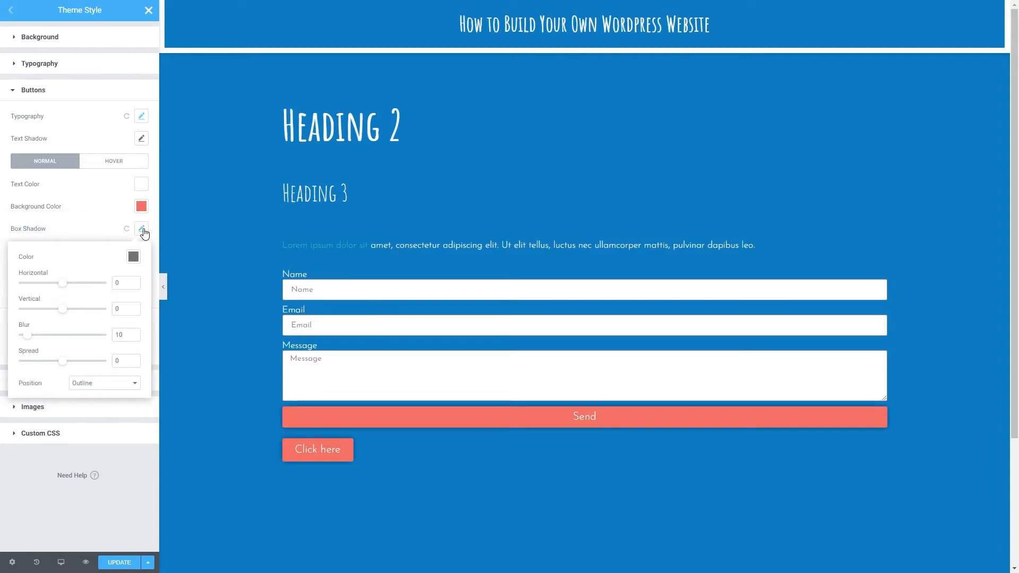
{"action": "left_click", "coordinate": [133, 256]}
{"action": "left_click", "coordinate": [122, 435]}
{"action": "type", "text": ".25)"}
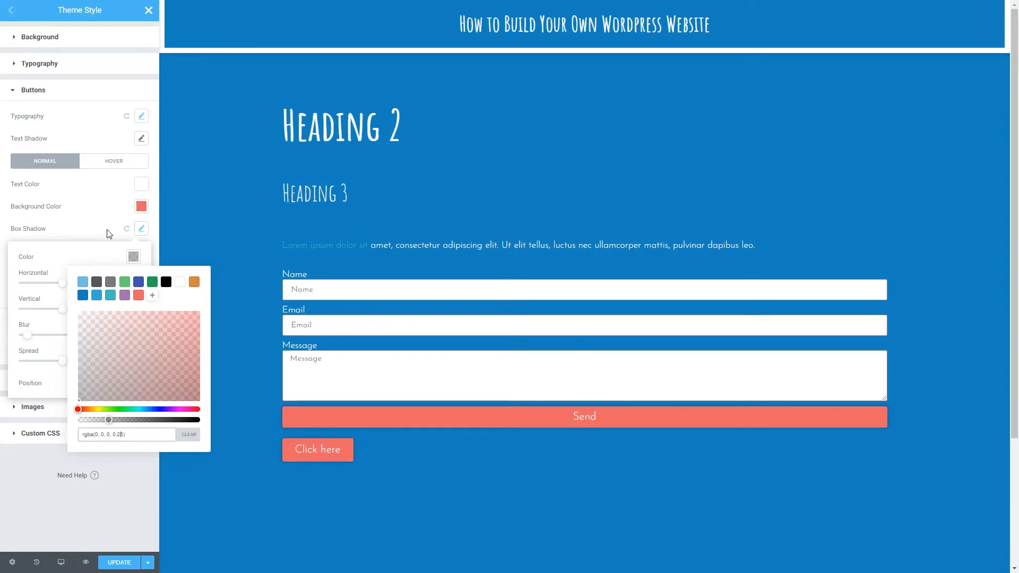
{"action": "left_click", "coordinate": [107, 230]}
- Give the normal buttons a solid border with a width of 5 px on all sides
{"action": "left_click", "coordinate": [106, 253]}
{"action": "left_click", "coordinate": [97, 269]}
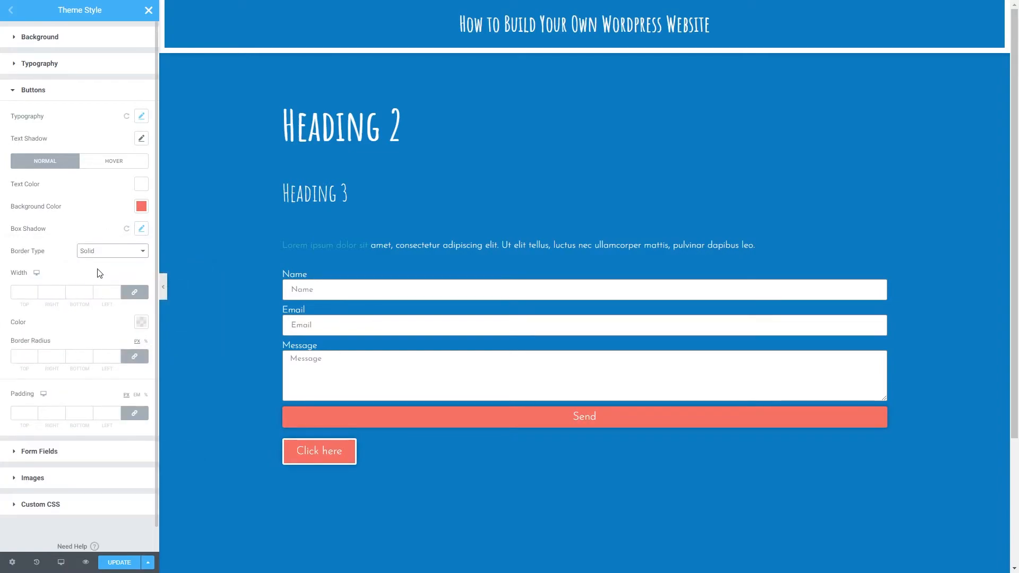
{"action": "left_click", "coordinate": [21, 293]}
{"action": "type", "text": "5"}
- Set the normal buttons' border radius to 0 px on all corners
{"action": "left_click", "coordinate": [24, 356]}
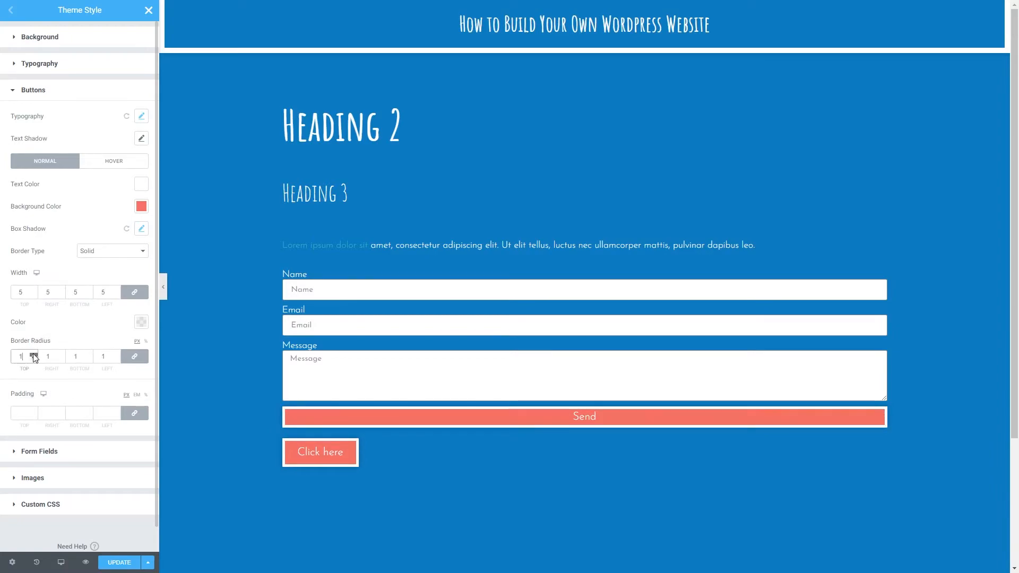
{"action": "left_click", "coordinate": [34, 355]}
{"action": "double_click", "coordinate": [19, 356]}
{"action": "type", "text": "0"}
- Set the normal buttons' border color to white (#FFFFFF)
{"action": "left_click", "coordinate": [143, 322]}
{"action": "left_click", "coordinate": [122, 348]}
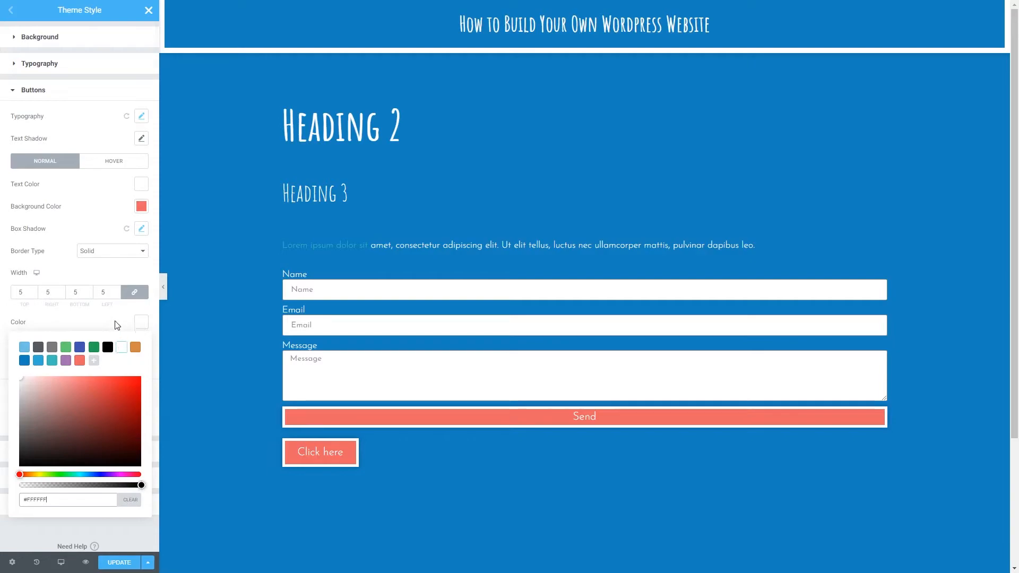
{"action": "left_click", "coordinate": [113, 324]}
- Set the buttons' hover text color to white and their hover background color to the teal preset
{"action": "left_click", "coordinate": [99, 164]}
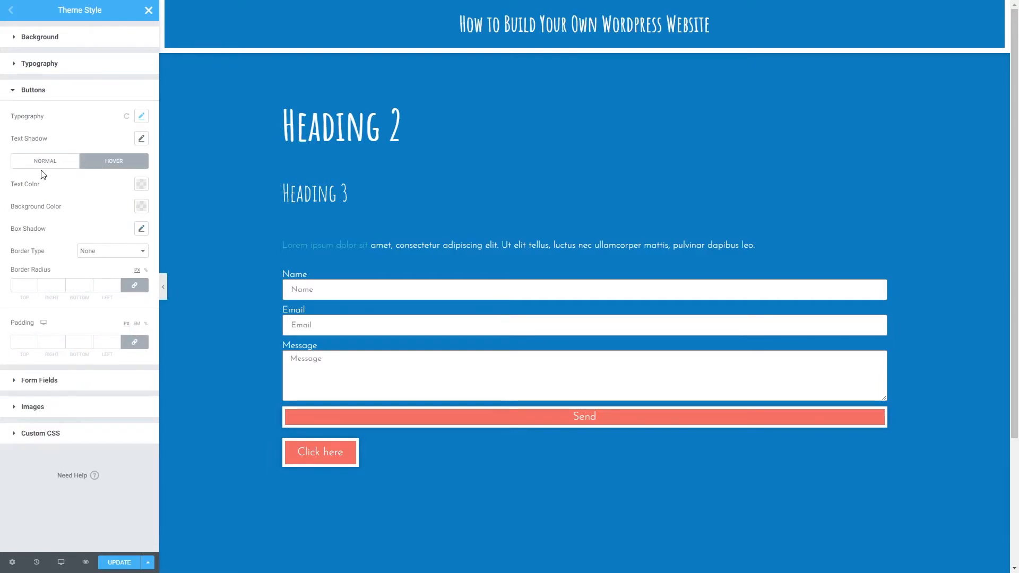
{"action": "left_click", "coordinate": [141, 185]}
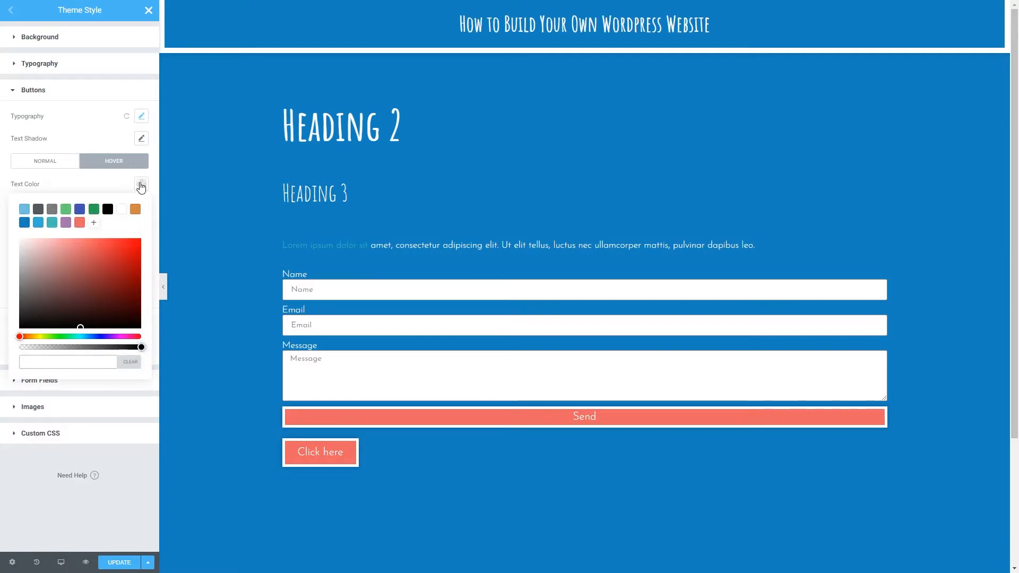
{"action": "left_click", "coordinate": [121, 209]}
{"action": "left_click", "coordinate": [120, 190]}
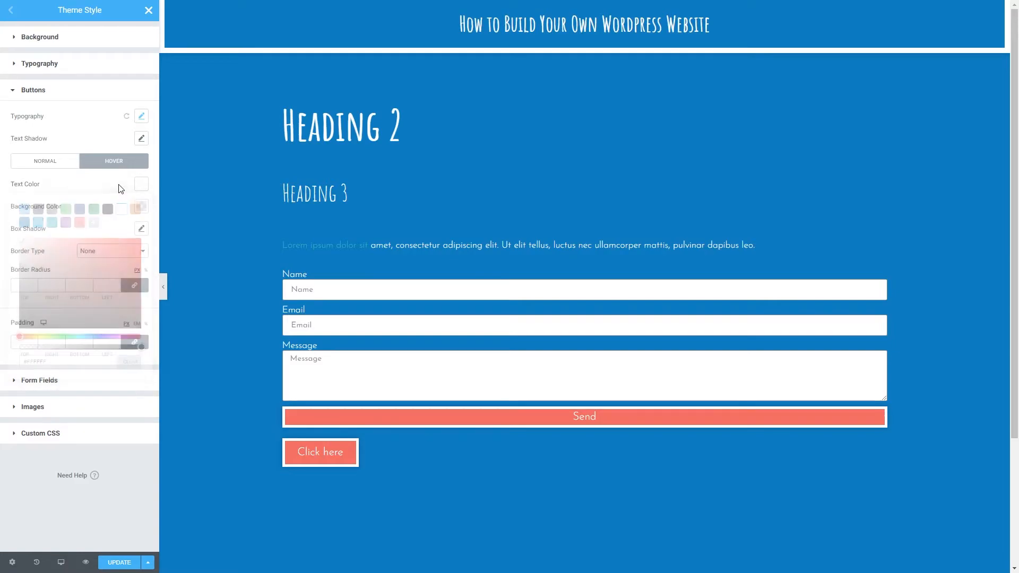
{"action": "left_click", "coordinate": [142, 207]}
{"action": "left_click", "coordinate": [52, 245]}
{"action": "left_click", "coordinate": [119, 212]}
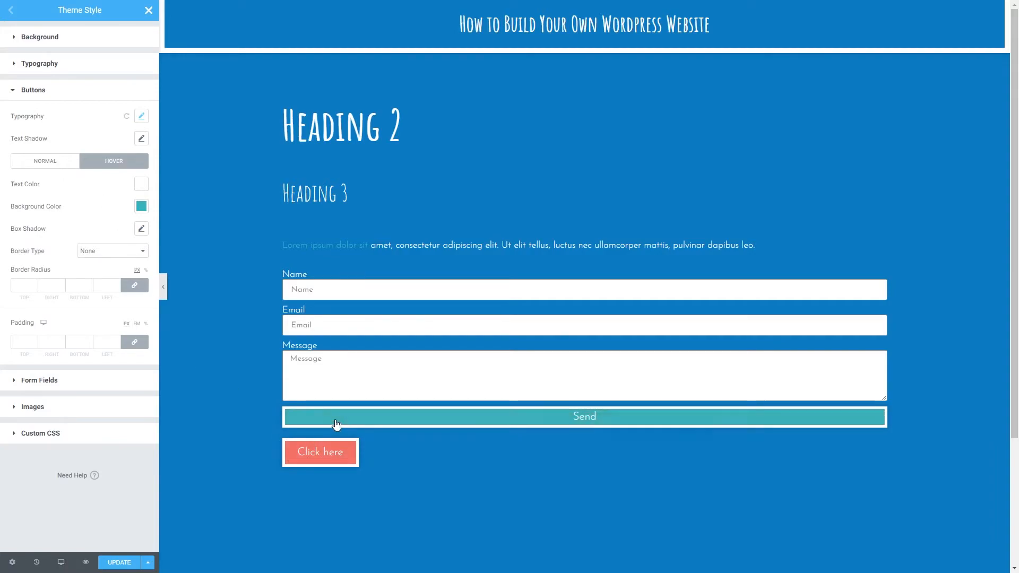
- Try a padding of 25 px on all sides of the buttons and clear the padding values again
{"action": "left_click", "coordinate": [52, 169]}
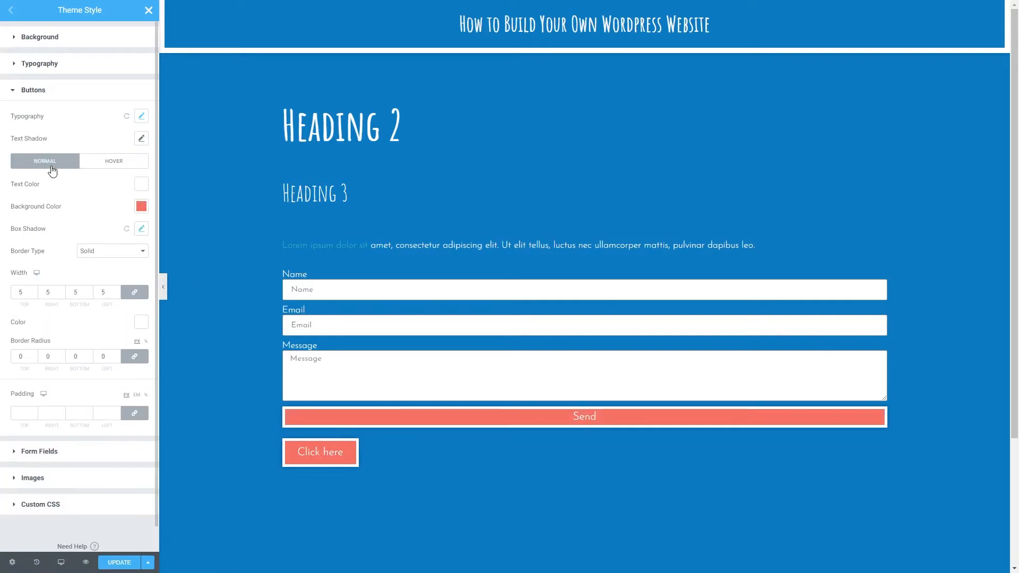
{"action": "left_click", "coordinate": [28, 414]}
{"action": "type", "text": "1"}
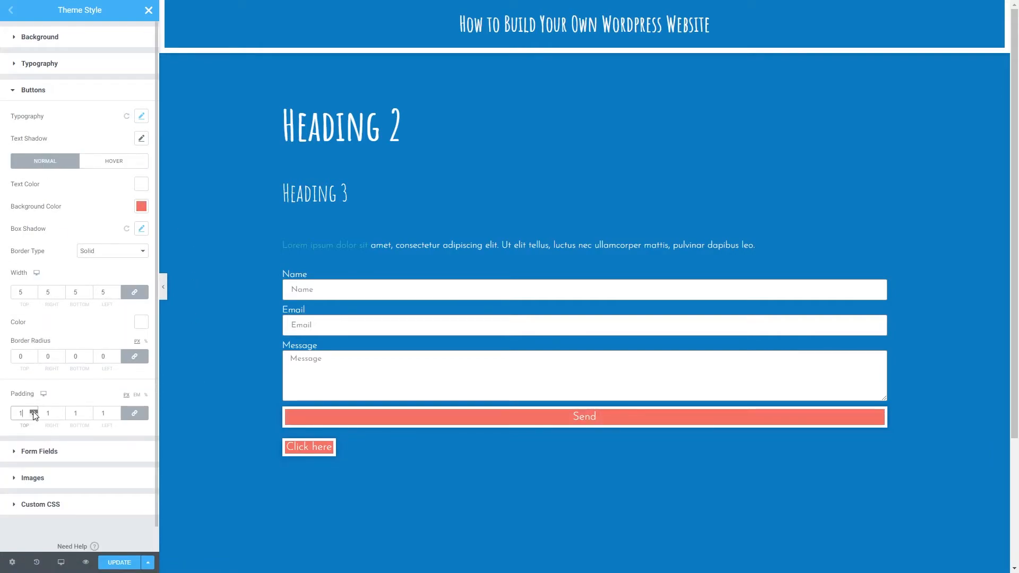
{"action": "left_click", "coordinate": [34, 412]}
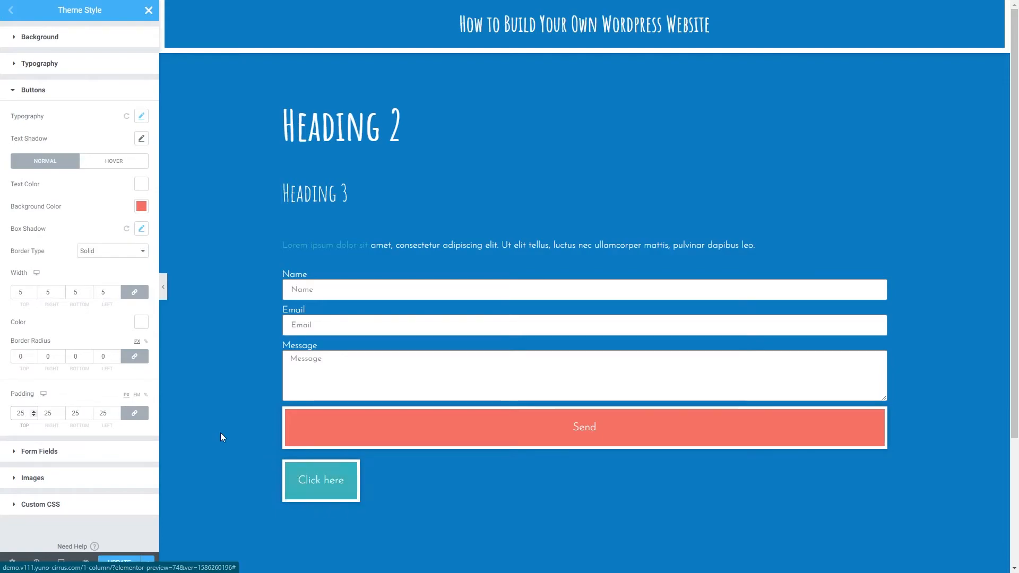
{"action": "key", "text": "BackSpace"}
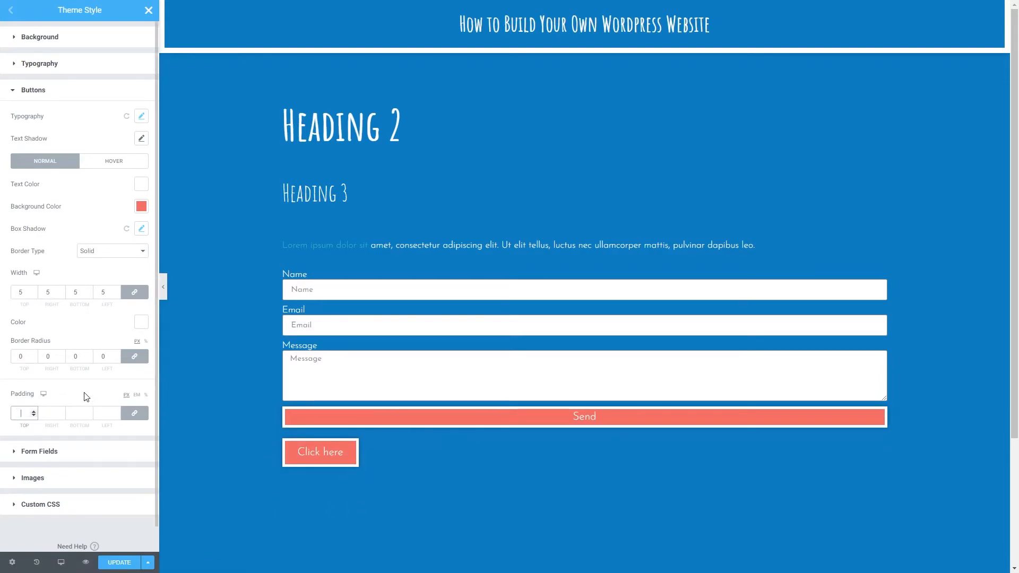
- Set the label color of the Theme Style form fields to white
{"action": "left_click", "coordinate": [46, 92]}
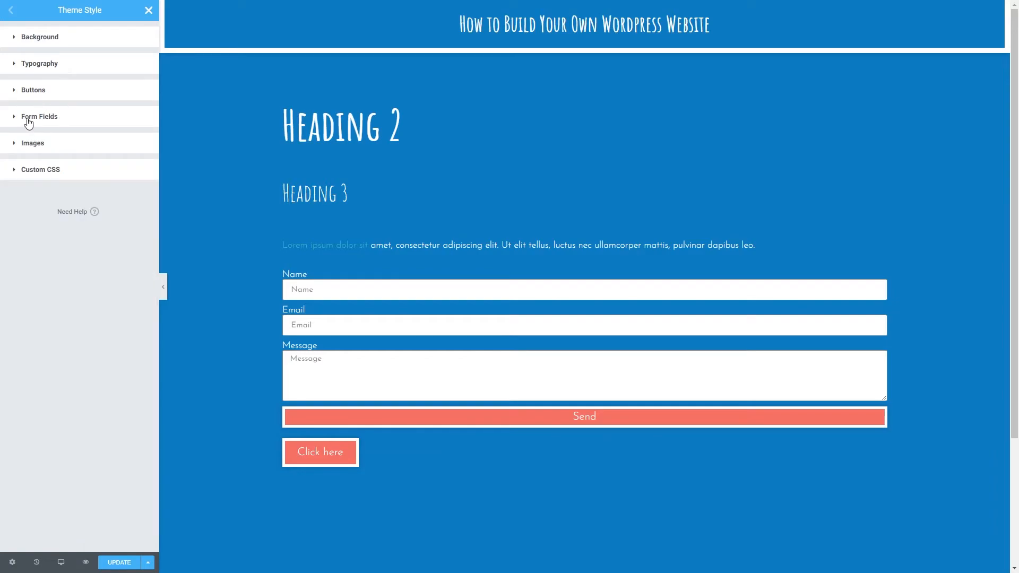
{"action": "left_click", "coordinate": [28, 121]}
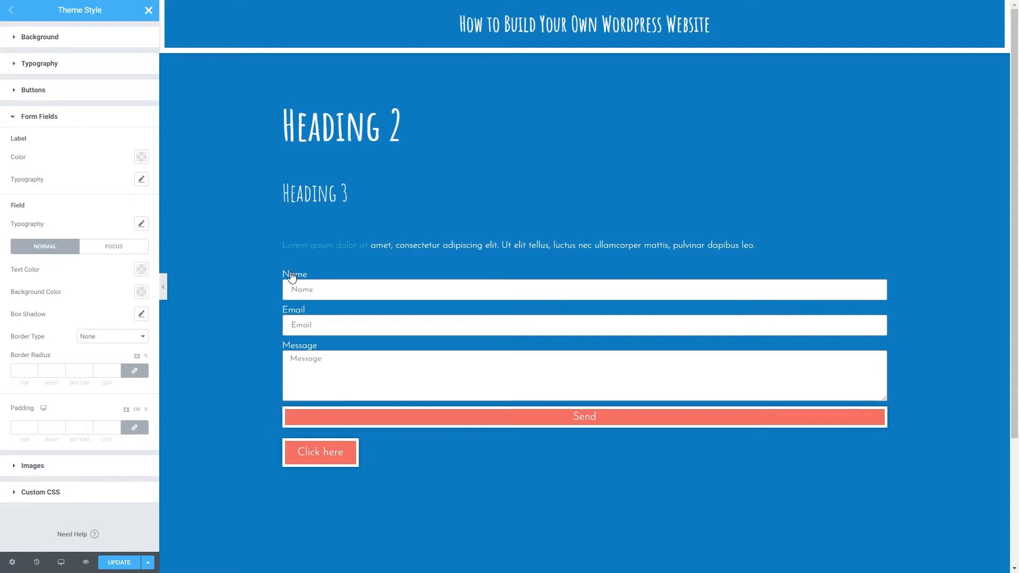
{"action": "left_click", "coordinate": [141, 157]}
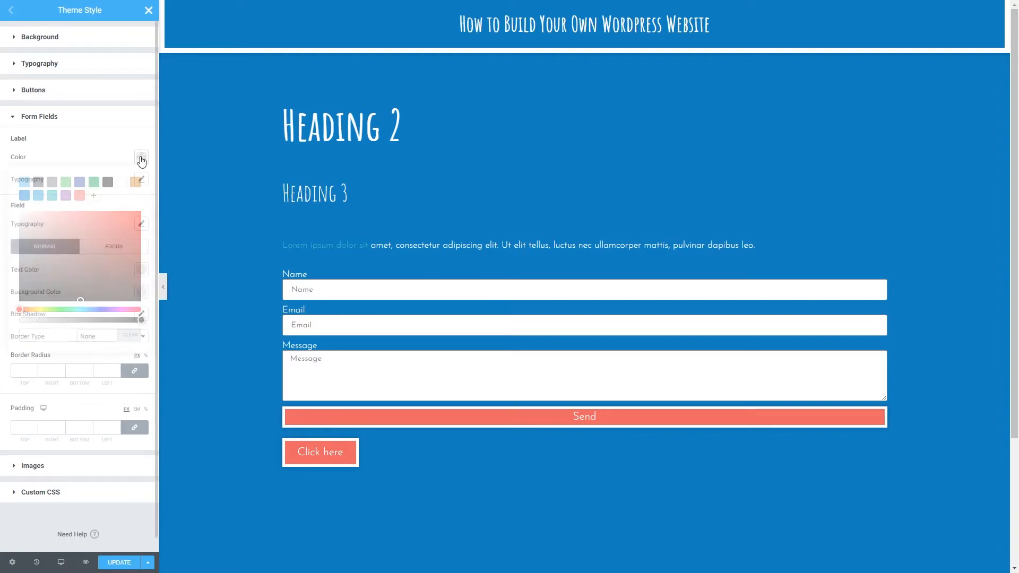
{"action": "left_click", "coordinate": [121, 182]}
{"action": "left_click", "coordinate": [140, 156]}
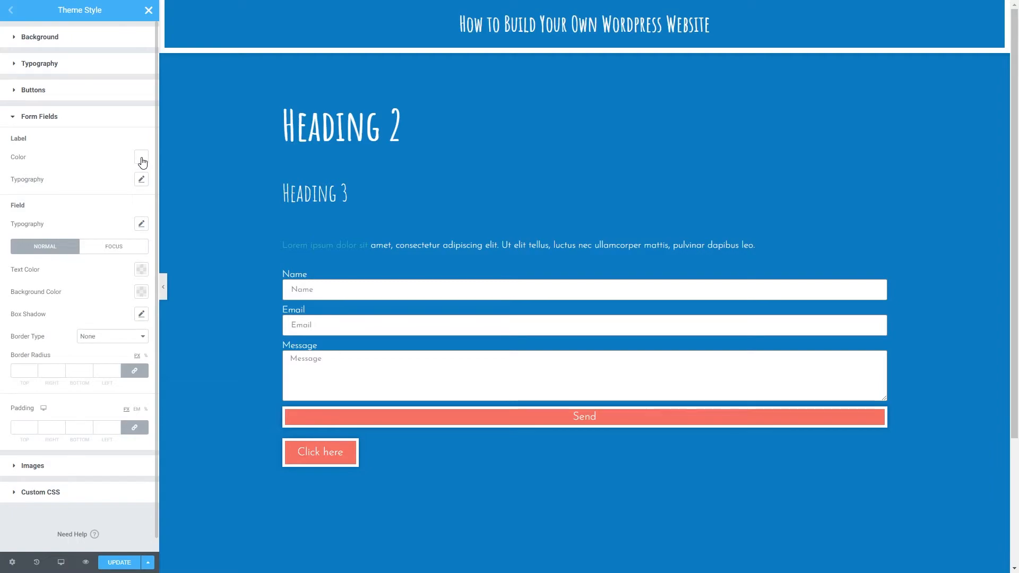
{"action": "left_click", "coordinate": [139, 160]}
{"action": "left_click", "coordinate": [124, 159]}
{"action": "left_click", "coordinate": [140, 158]}
{"action": "left_click", "coordinate": [121, 182]}
{"action": "left_click", "coordinate": [126, 159]}
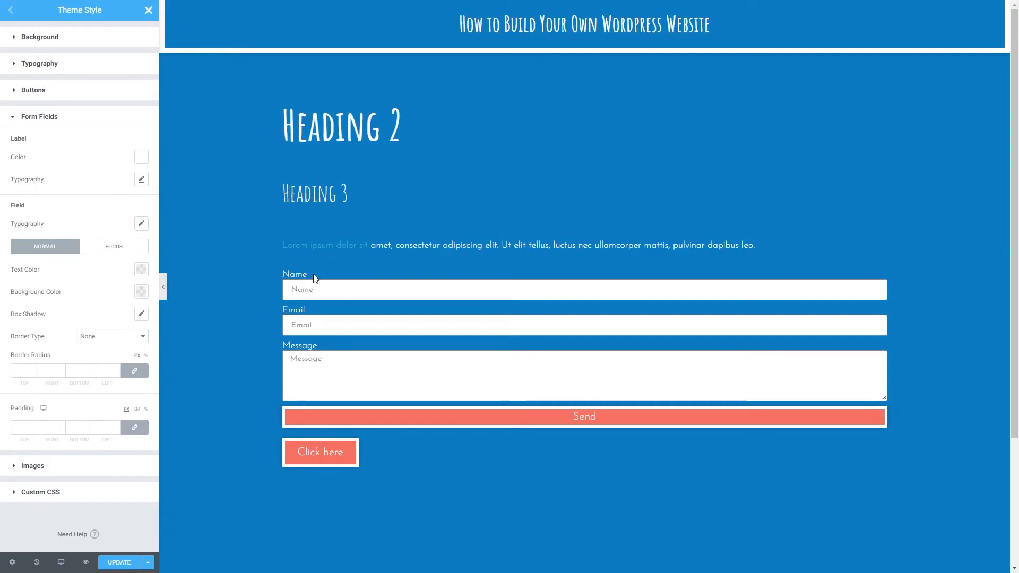
- Set the form label typography to Josefin Sans and enlarge its size in REM units
{"action": "left_click", "coordinate": [142, 179]}
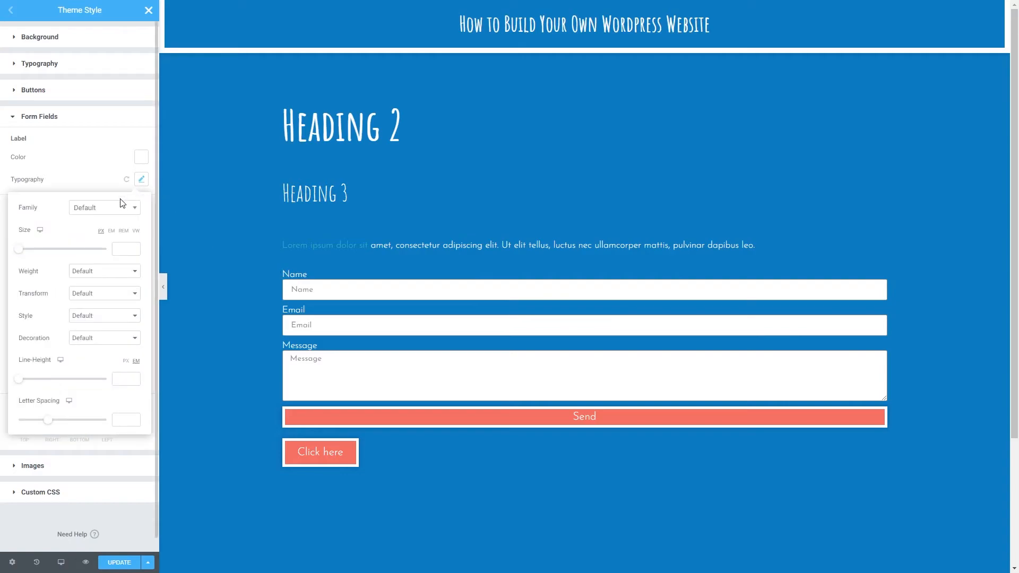
{"action": "left_click", "coordinate": [111, 208]}
{"action": "type", "text": "jose"}
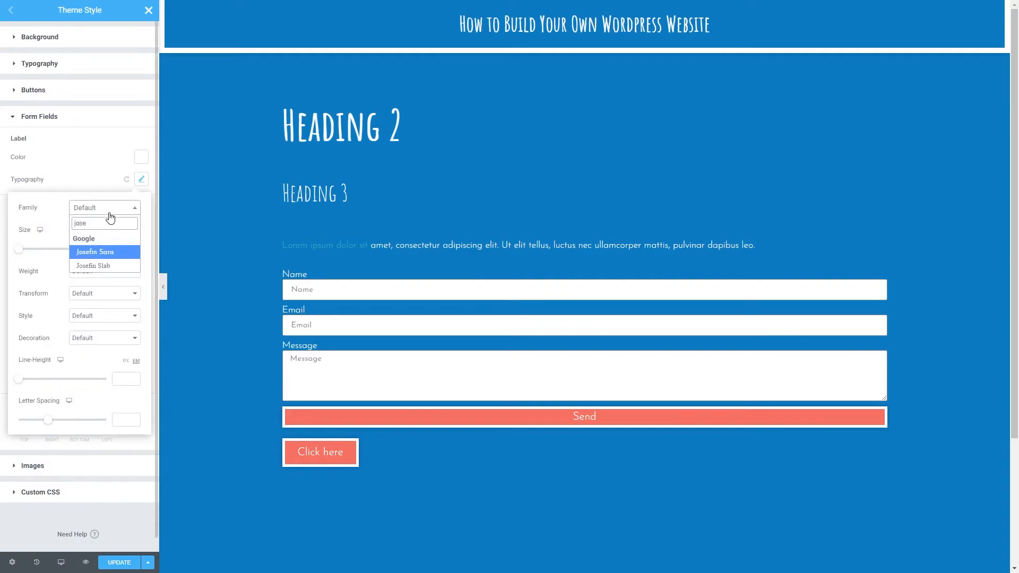
{"action": "left_click", "coordinate": [105, 252]}
{"action": "left_click", "coordinate": [123, 231]}
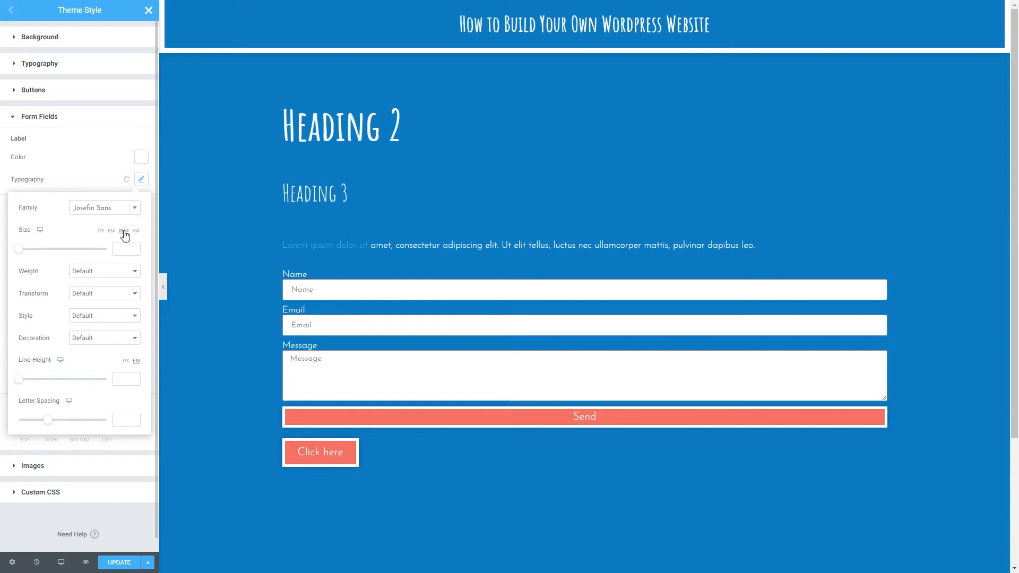
{"action": "left_click_drag", "start_coordinate": [19, 254], "coordinate": [34, 253]}
{"action": "left_click", "coordinate": [140, 181]}
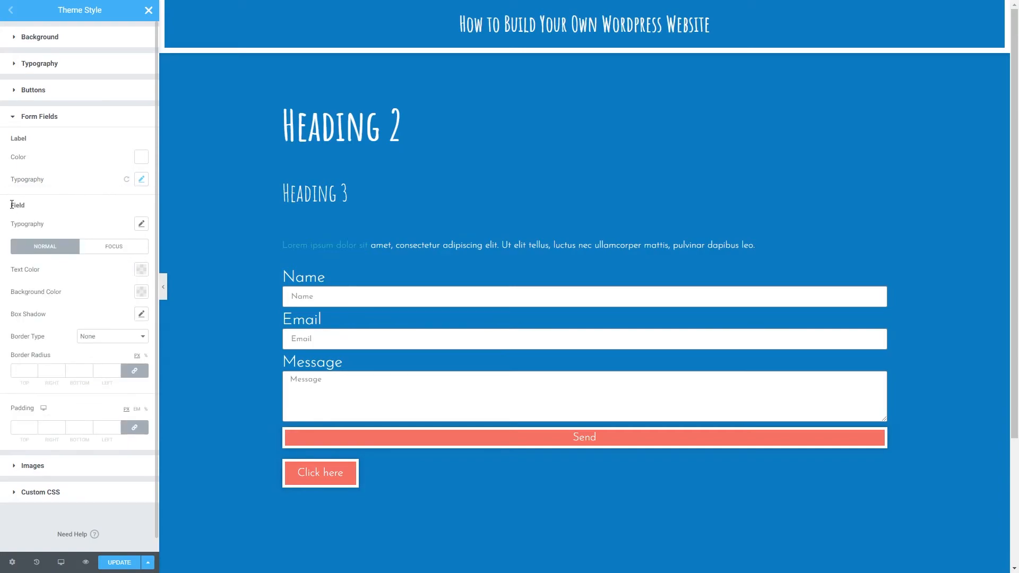
- Set the form field typography to Josefin Sans with a size of 1 REM
{"action": "left_click", "coordinate": [140, 224]}
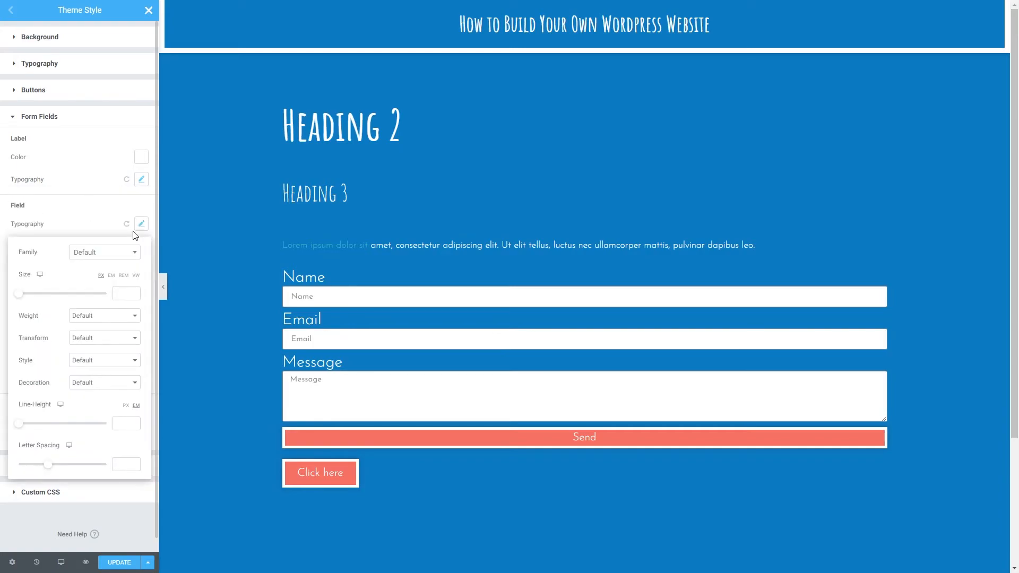
{"action": "left_click", "coordinate": [115, 261]}
{"action": "type", "text": "jose"}
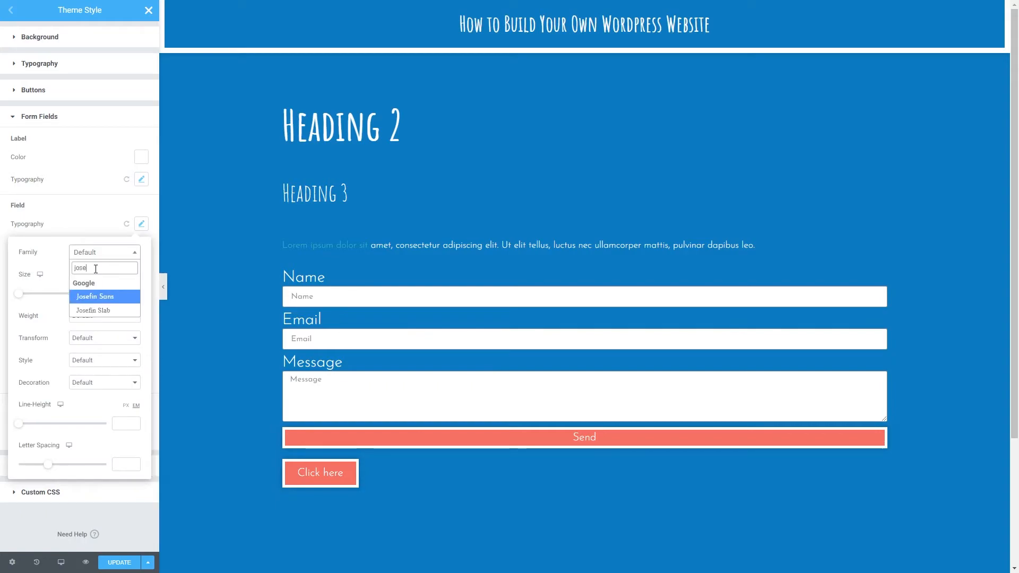
{"action": "left_click", "coordinate": [102, 297]}
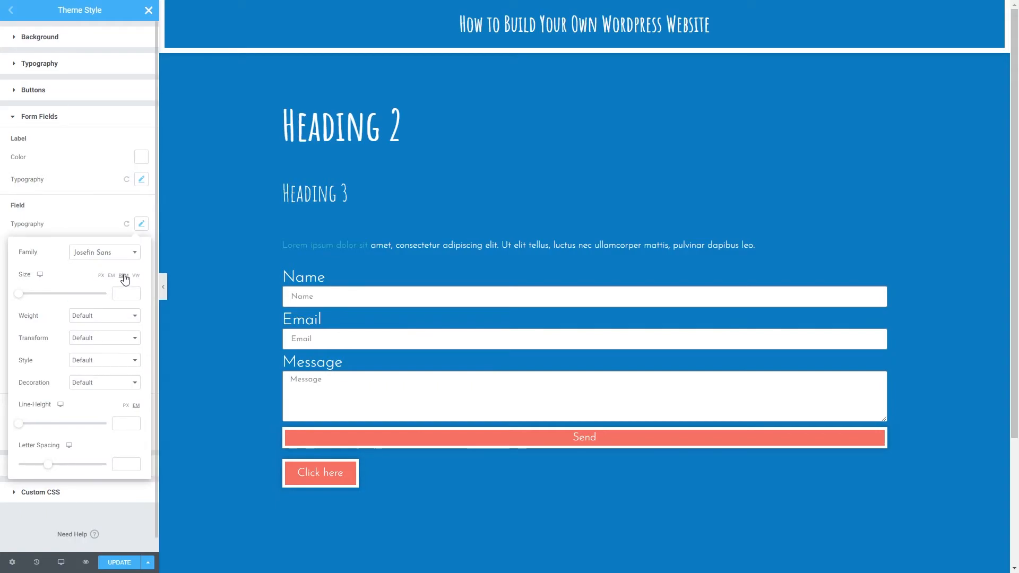
{"action": "left_click_drag", "start_coordinate": [16, 299], "coordinate": [26, 301]}
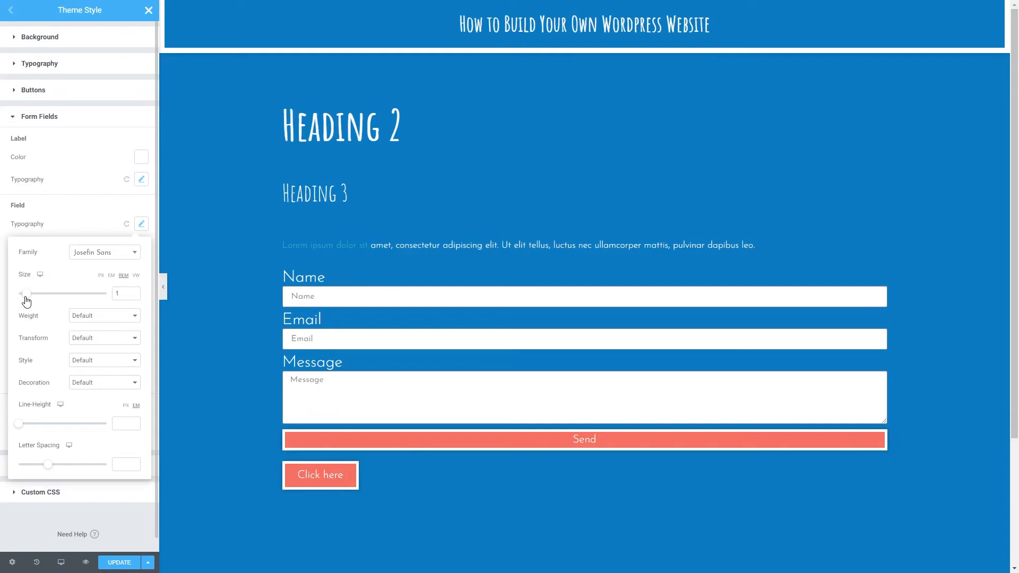
{"action": "left_click", "coordinate": [142, 224]}
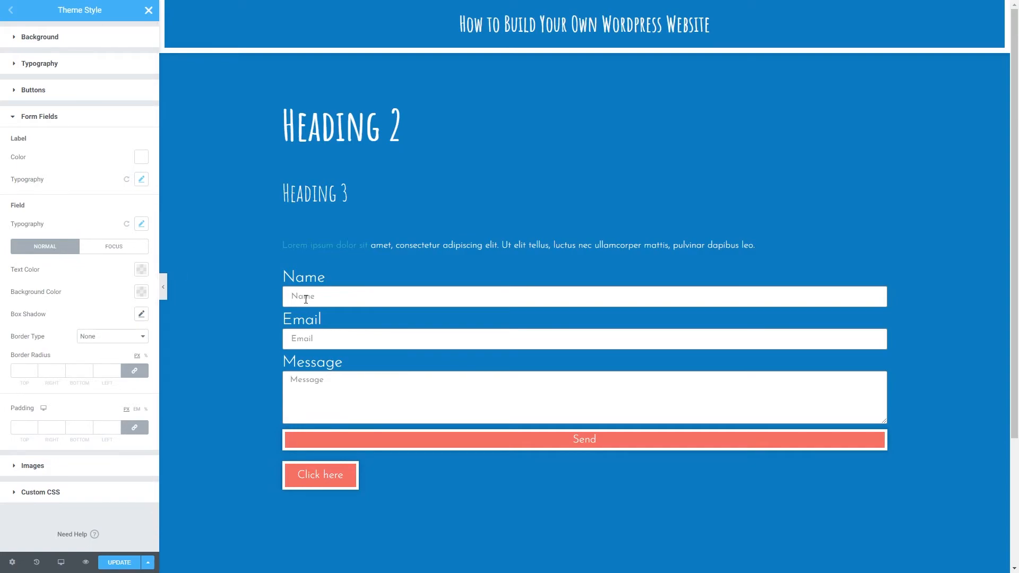
- Set the form fields' normal text color to white and their background color to the teal preset
{"action": "left_click", "coordinate": [141, 269]}
{"action": "left_click", "coordinate": [124, 296]}
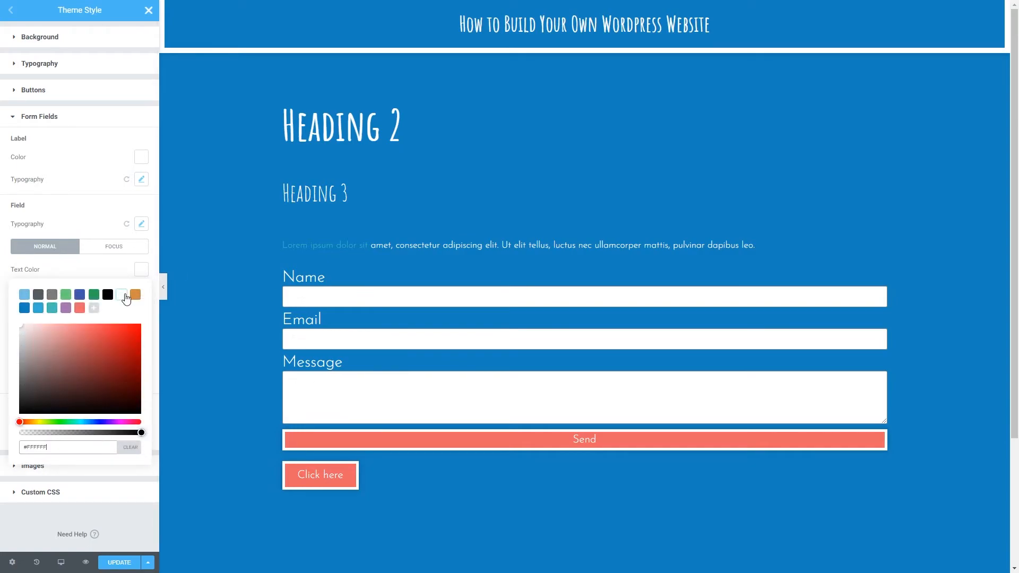
{"action": "left_click", "coordinate": [88, 278]}
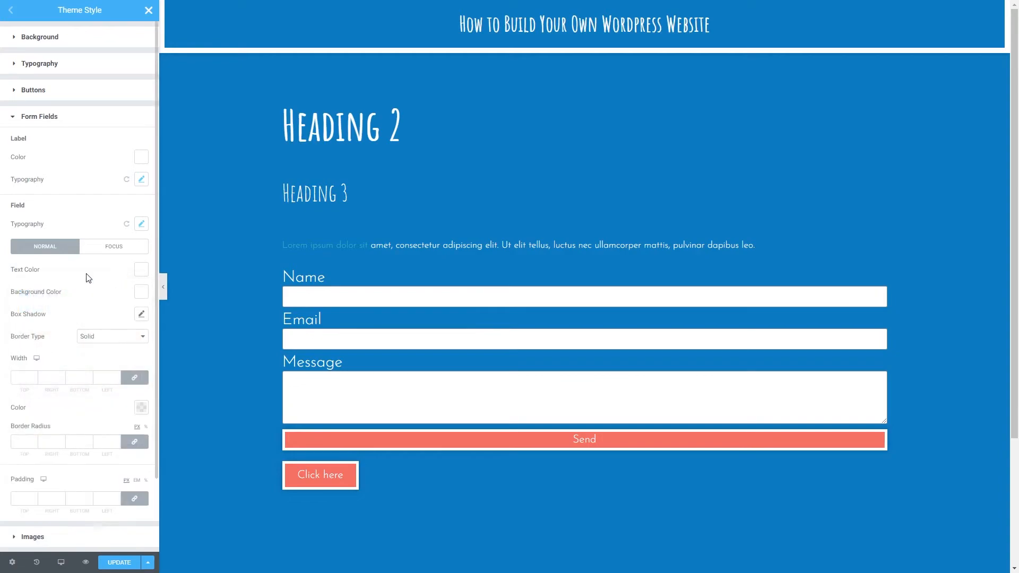
{"action": "left_click", "coordinate": [141, 291]}
{"action": "left_click", "coordinate": [52, 331]}
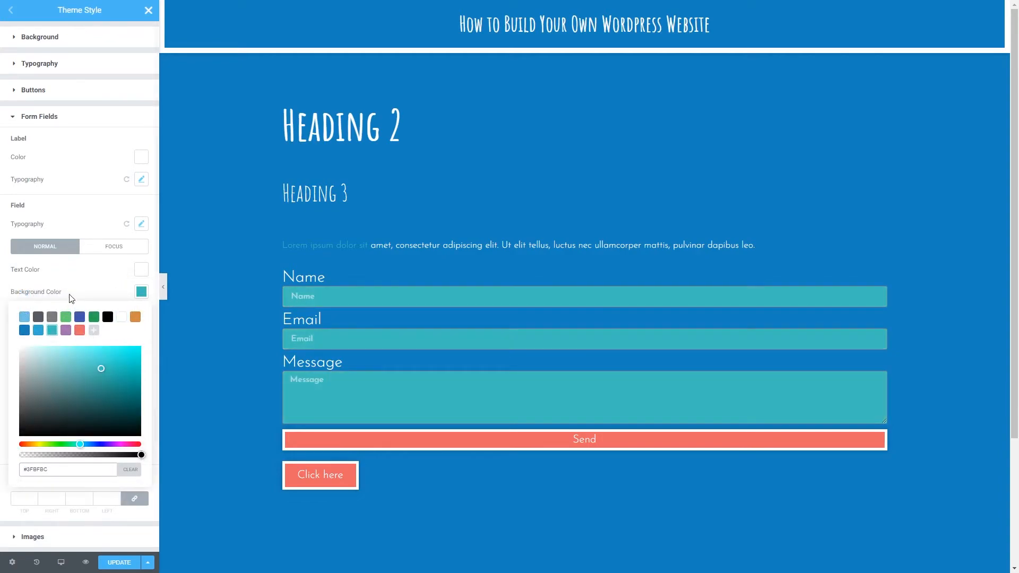
{"action": "left_click", "coordinate": [73, 296]}
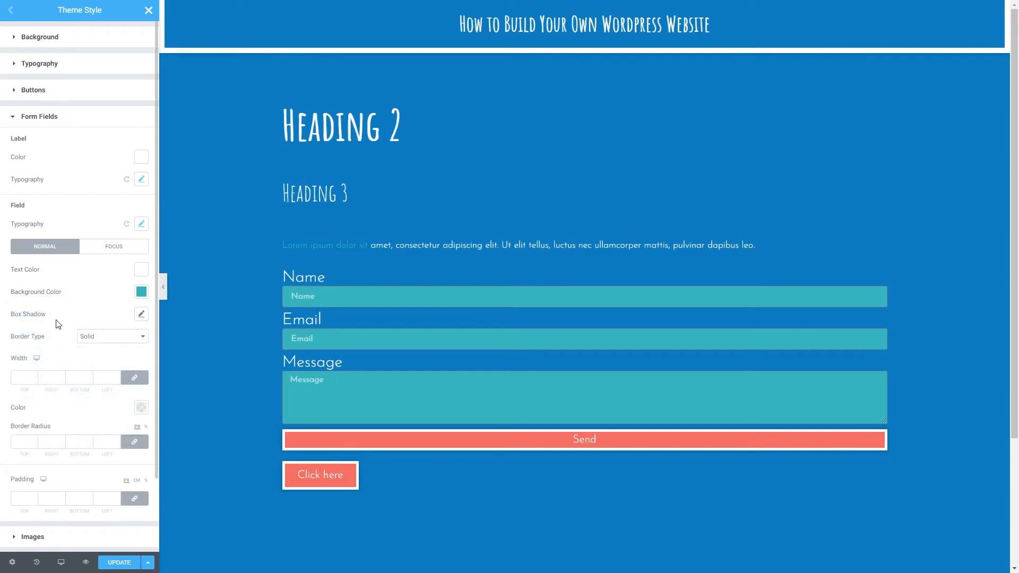
- Give the normal form fields a white border with a width of 5 px and a border radius of 0 px
{"action": "left_click", "coordinate": [20, 377]}
{"action": "type", "text": "5"}
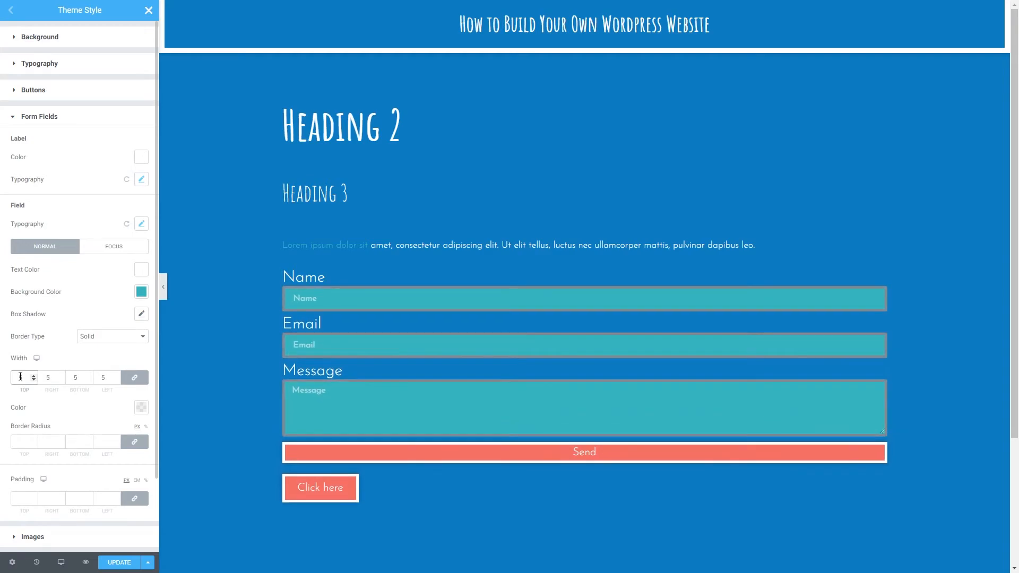
{"action": "left_click", "coordinate": [141, 407]}
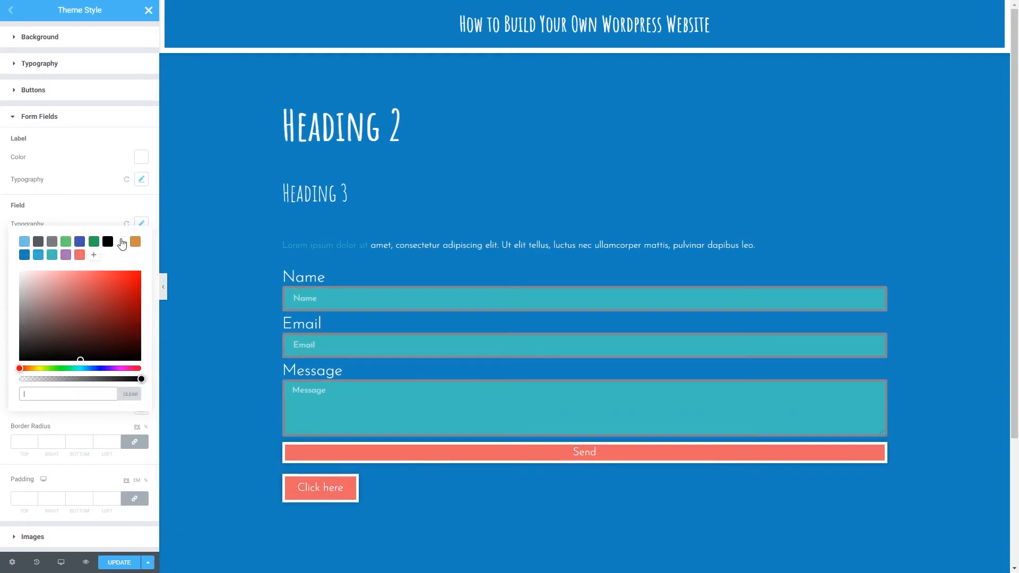
{"action": "left_click", "coordinate": [122, 243]}
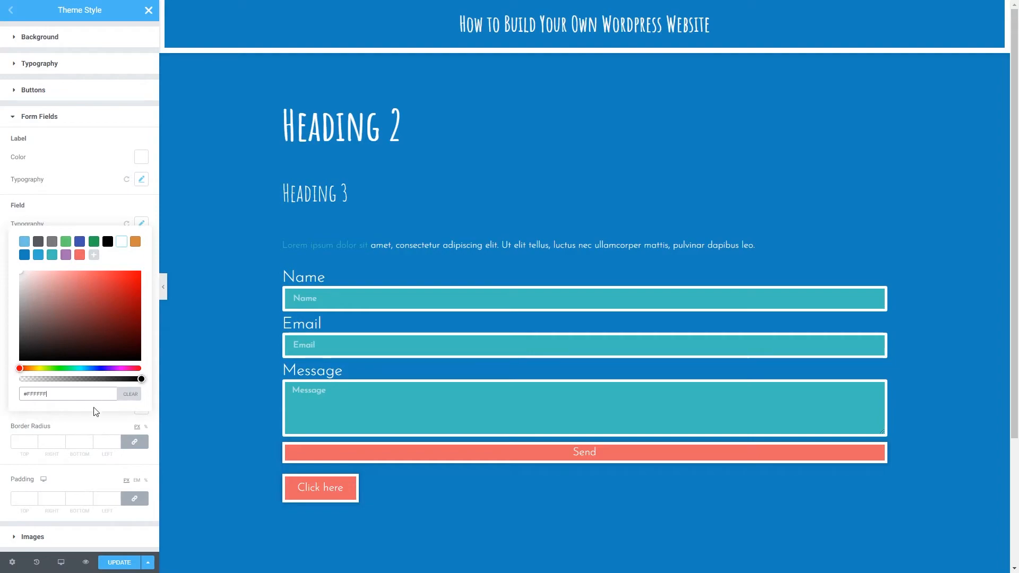
{"action": "left_click", "coordinate": [22, 441]}
{"action": "type", "text": "0"}
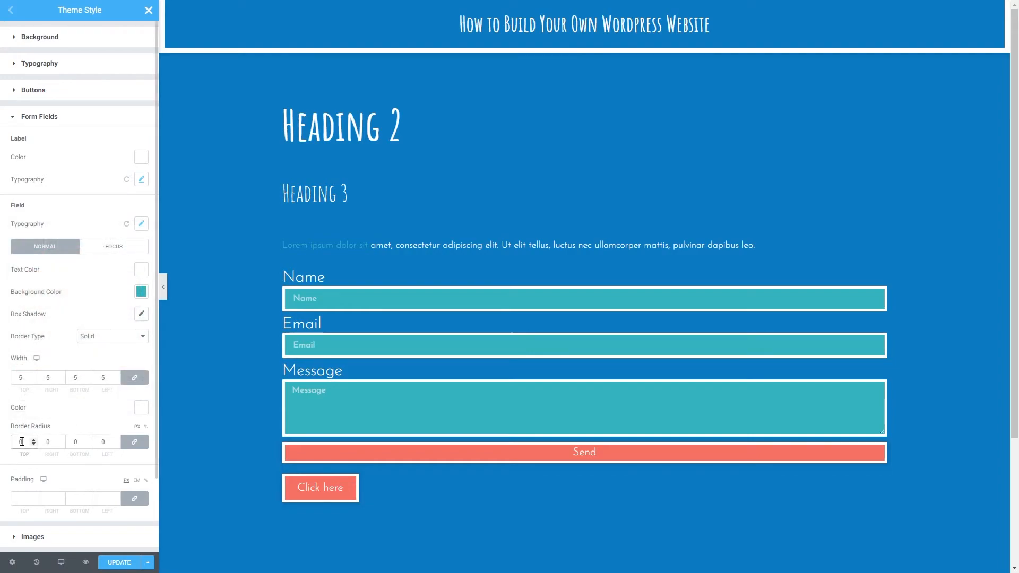
- Try a padding of up to 24 px on all sides of the form fields and clear it again
{"action": "left_click", "coordinate": [32, 500]}
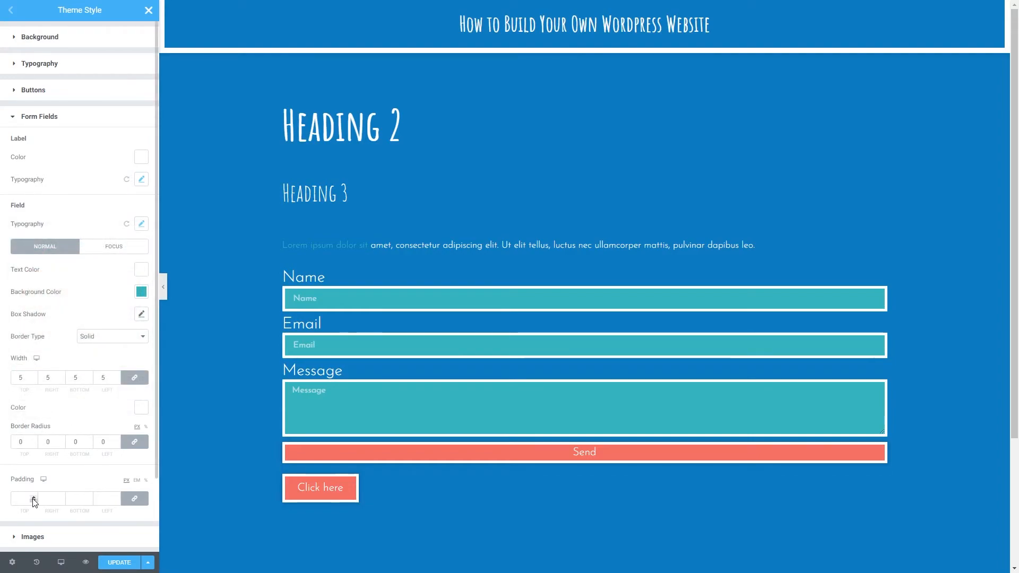
{"action": "type", "text": "3"}
{"action": "key", "text": "BackSpace"}
{"action": "type", "text": "18"}
{"action": "left_click", "coordinate": [32, 497]}
{"action": "left_click", "coordinate": [33, 497]}
{"action": "left_click", "coordinate": [32, 497]}
{"action": "left_click", "coordinate": [32, 497]}
{"action": "left_click", "coordinate": [32, 497]}
{"action": "left_click", "coordinate": [32, 497]}
{"action": "left_click_drag", "start_coordinate": [53, 500], "coordinate": [46, 499]}
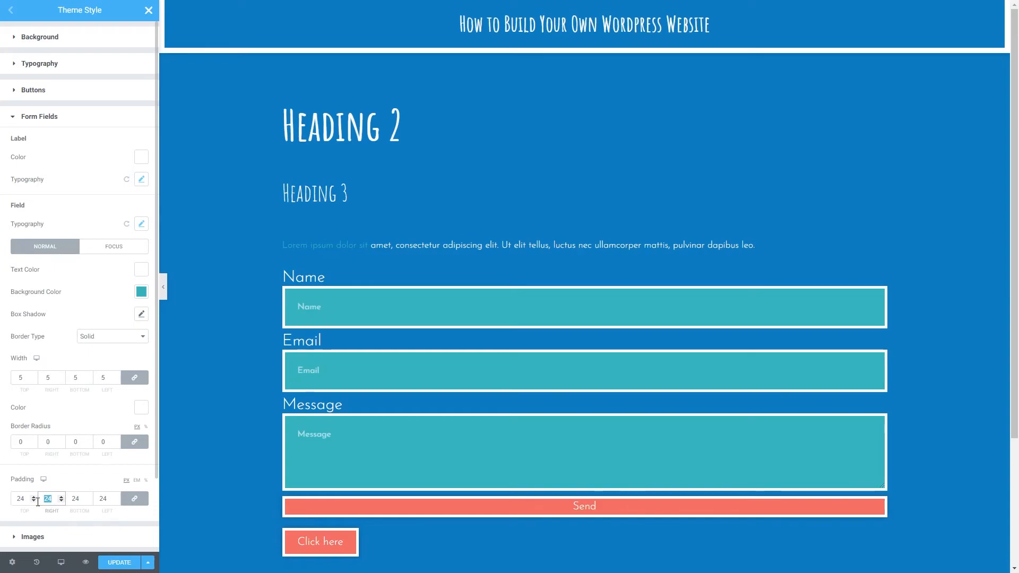
{"action": "key", "text": "BackSpace"}
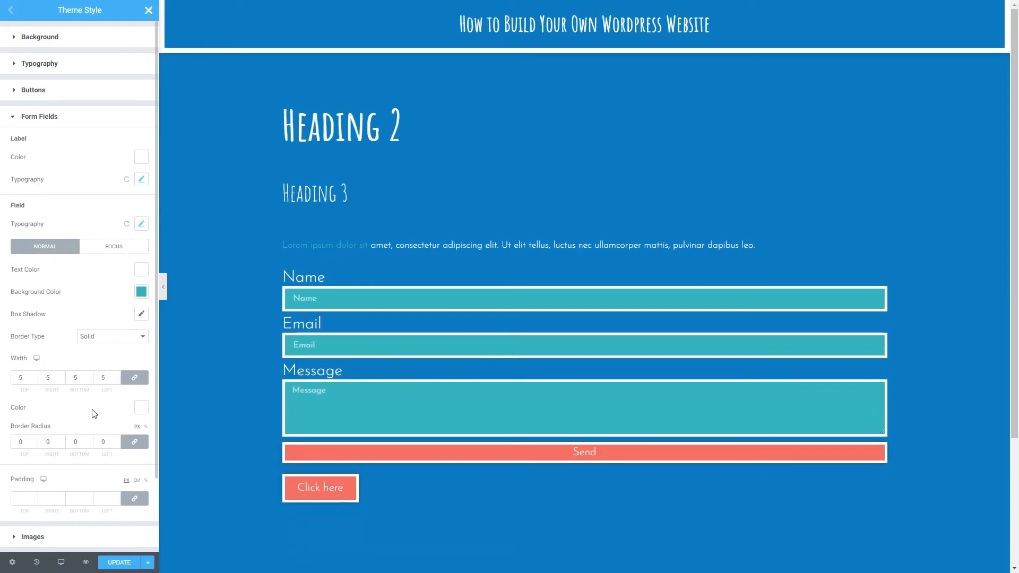
- Set the form fields' focus state to white text on the purple preset background color
{"action": "left_click", "coordinate": [121, 249]}
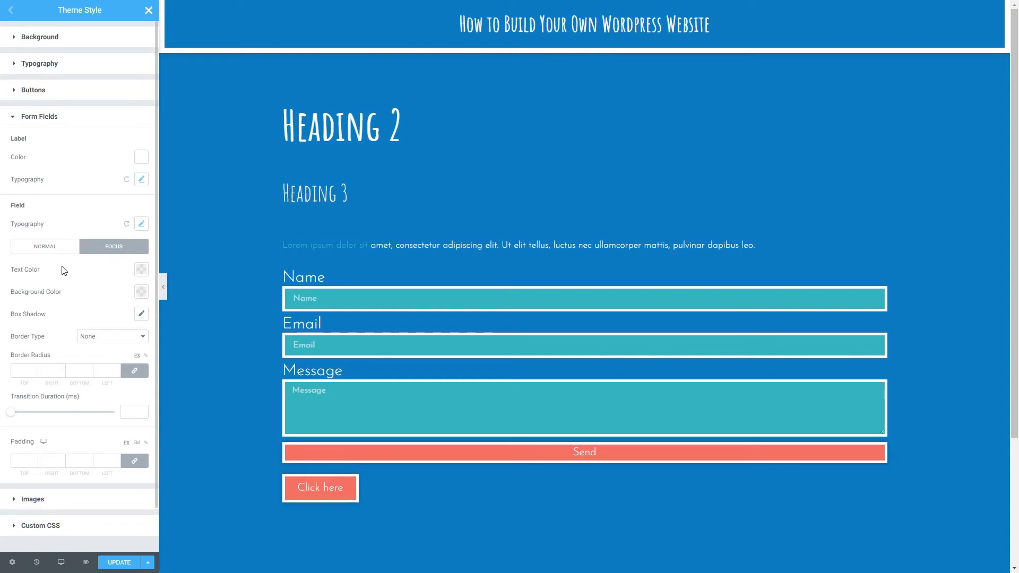
{"action": "left_click", "coordinate": [141, 269]}
{"action": "left_click", "coordinate": [122, 295]}
{"action": "left_click", "coordinate": [120, 274]}
{"action": "left_click", "coordinate": [141, 292]}
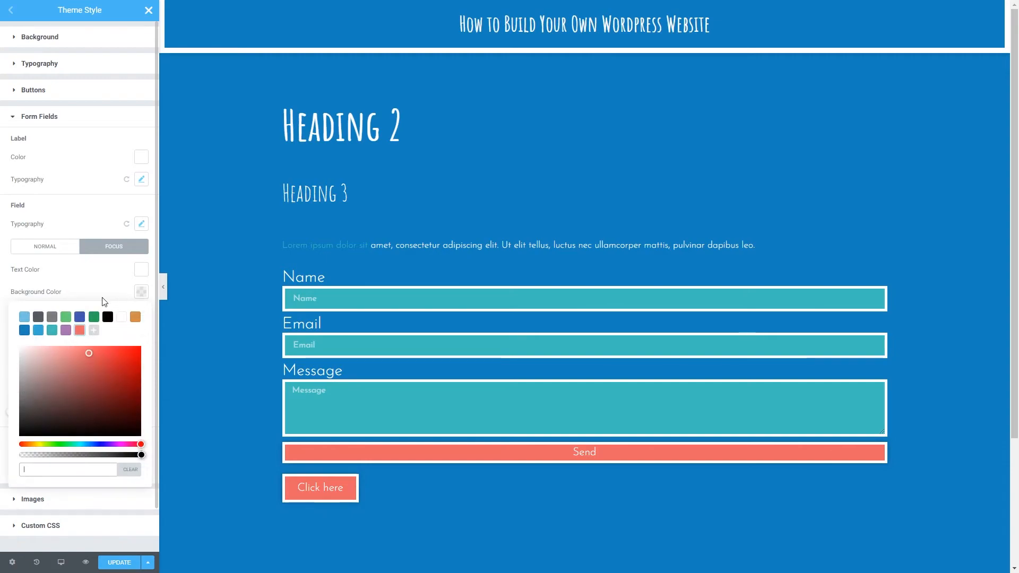
{"action": "left_click", "coordinate": [66, 331]}
{"action": "left_click", "coordinate": [93, 293]}
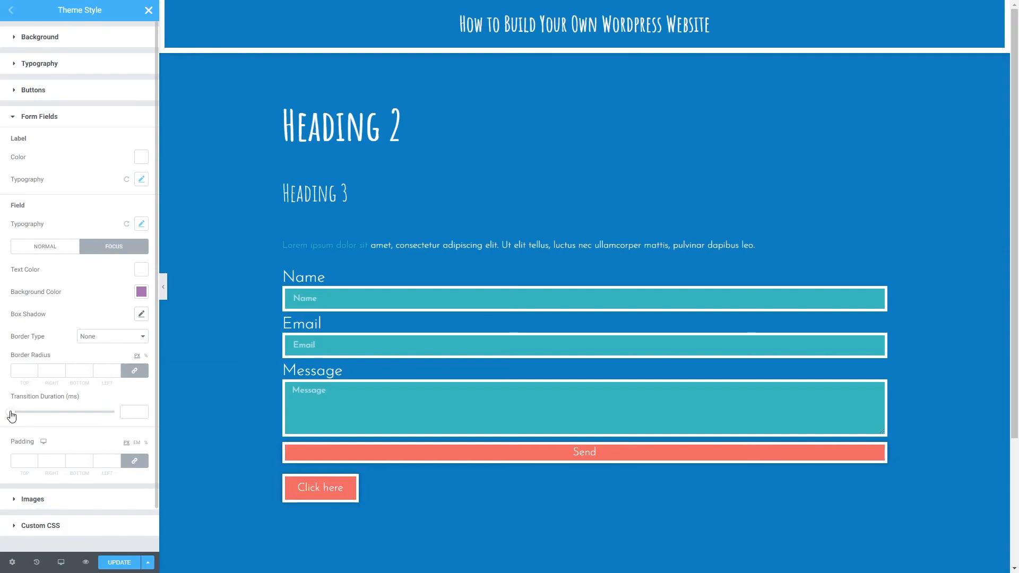
- Try a focus transition duration of 3000 ms, reduce it to about 612 ms, and test both on the Message field
{"action": "left_click_drag", "start_coordinate": [12, 414], "coordinate": [125, 413]}
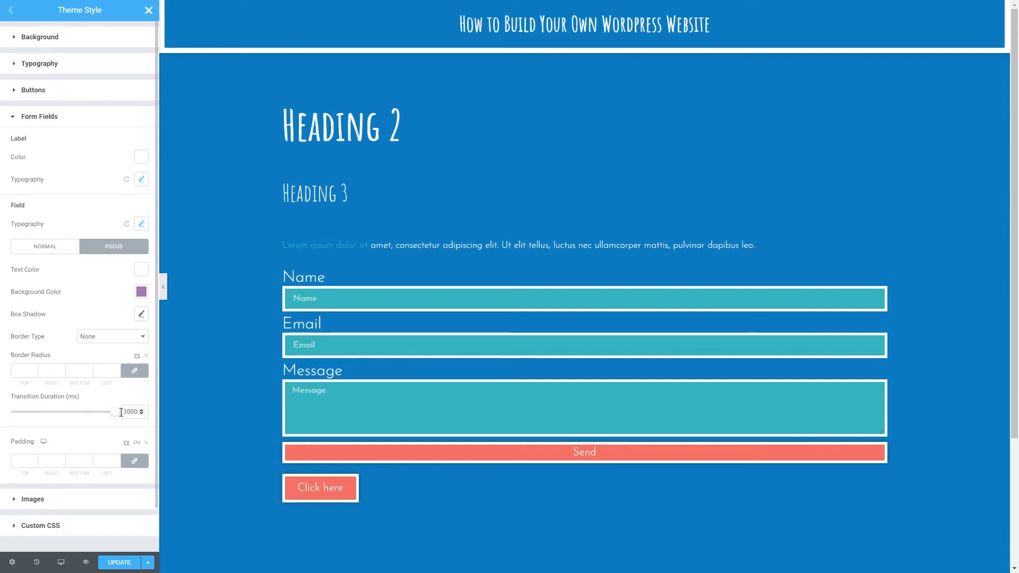
{"action": "left_click", "coordinate": [318, 391]}
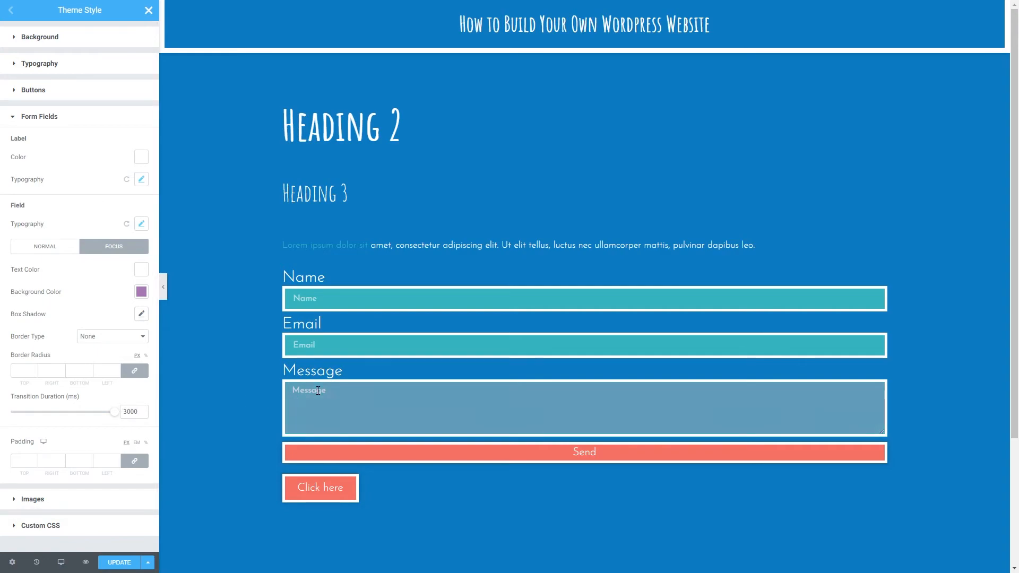
{"action": "left_click_drag", "start_coordinate": [115, 413], "coordinate": [32, 415]}
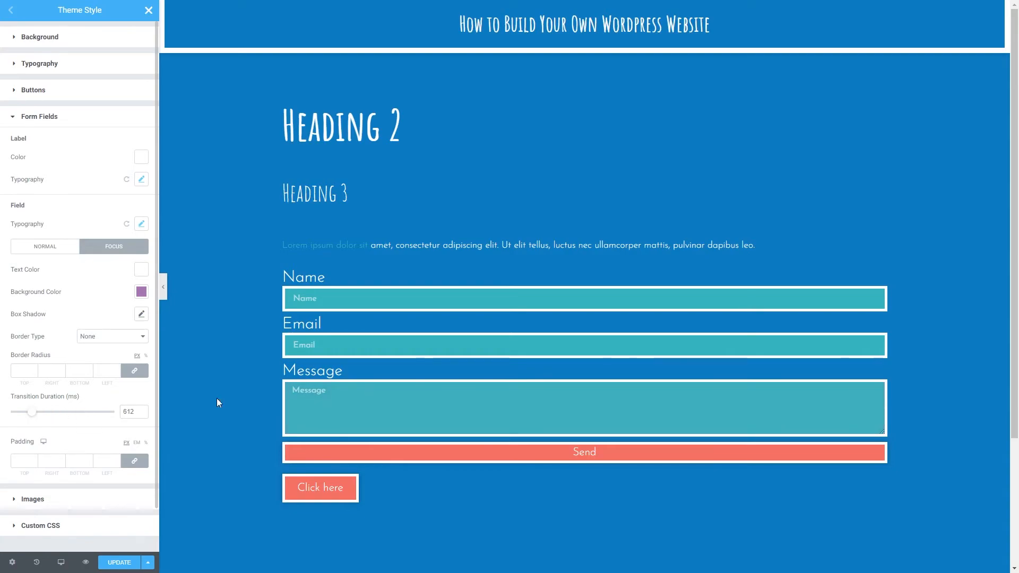
{"action": "left_click", "coordinate": [343, 401]}
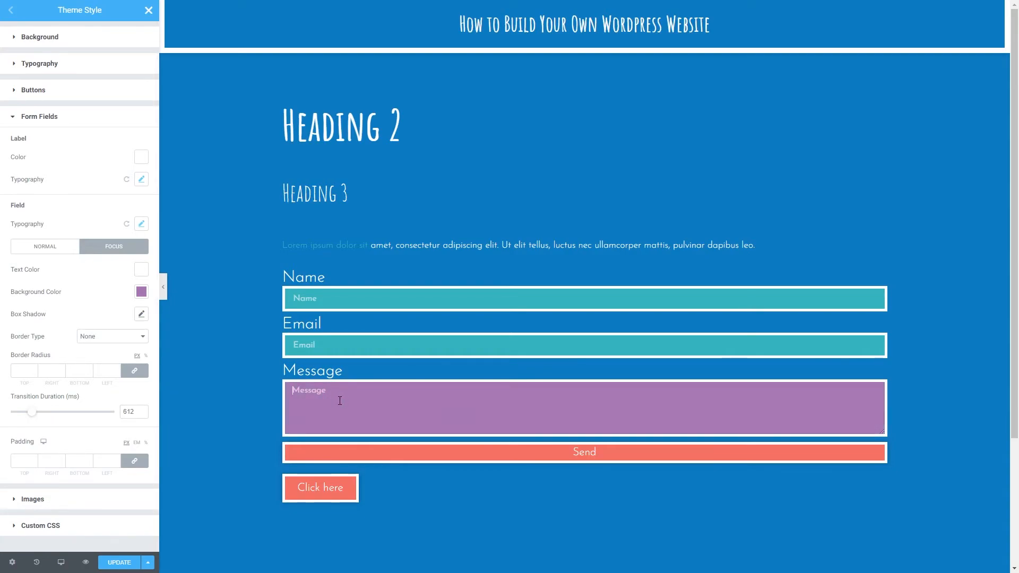
{"action": "left_click", "coordinate": [114, 399]}
- Give normal-state images a solid border with a width of 5 on all sides
{"action": "left_click", "coordinate": [56, 118]}
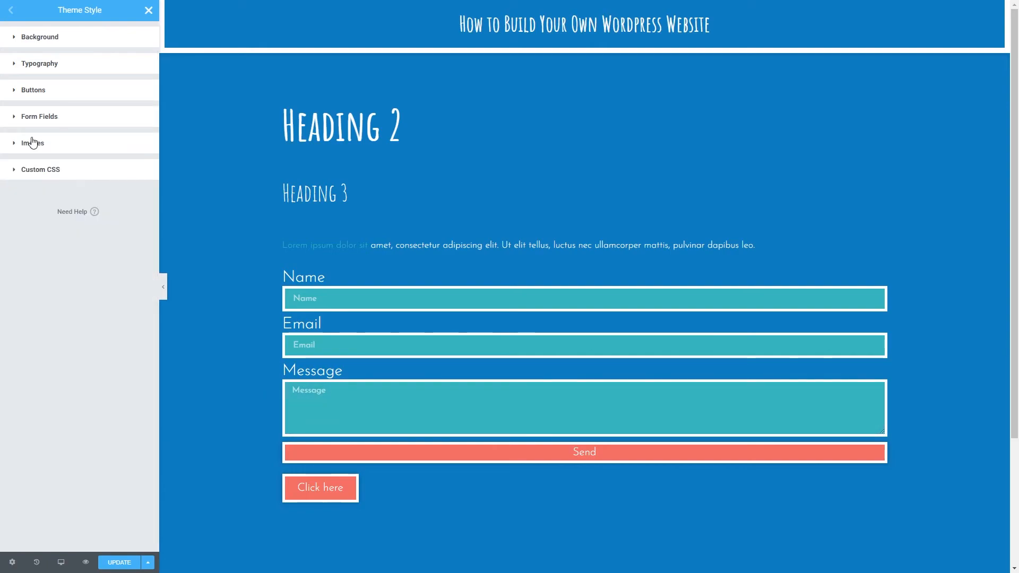
{"action": "left_click", "coordinate": [32, 142]}
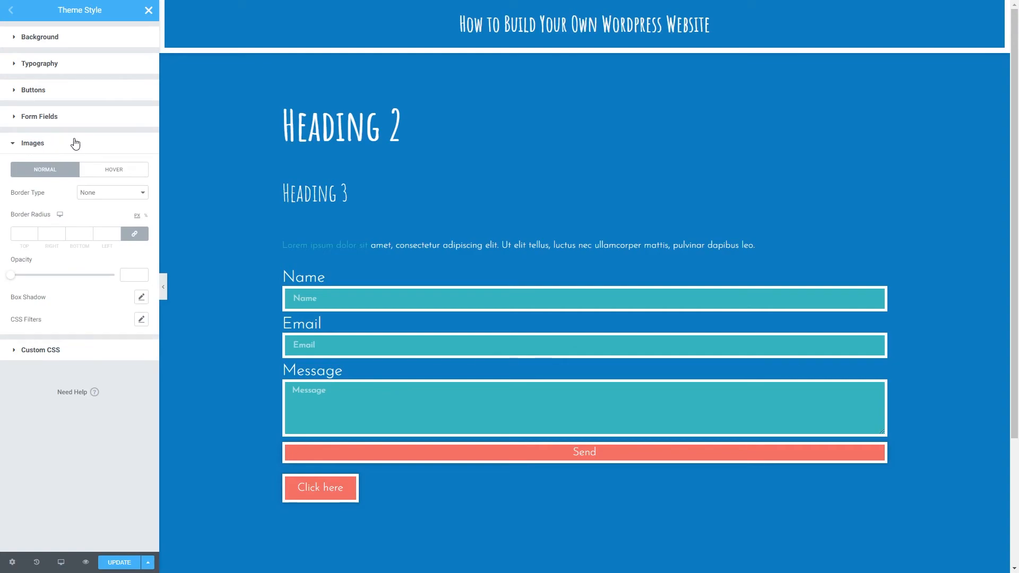
{"action": "left_click", "coordinate": [108, 192]}
{"action": "left_click", "coordinate": [91, 212]}
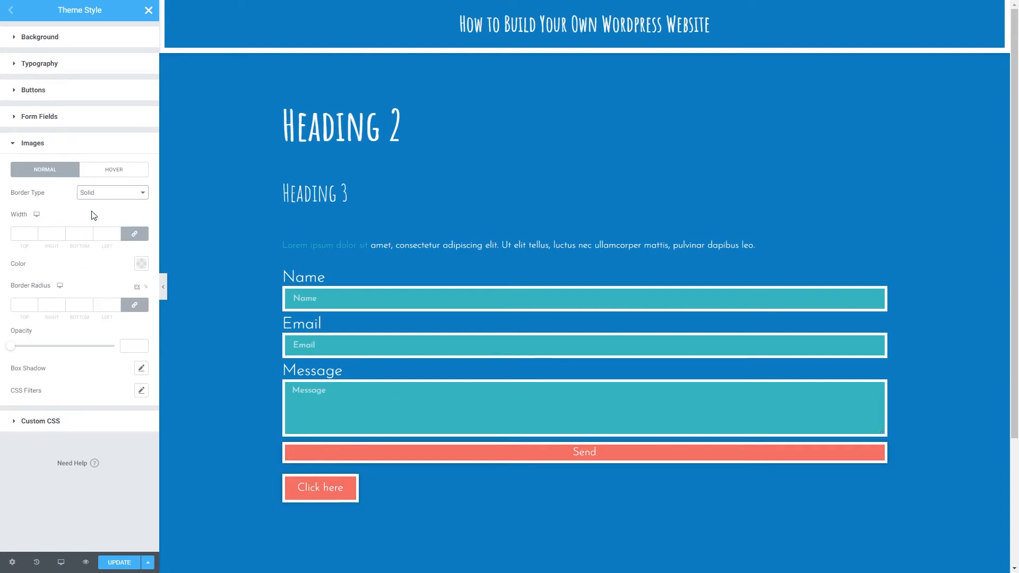
{"action": "left_click", "coordinate": [23, 234]}
{"action": "type", "text": "5"}
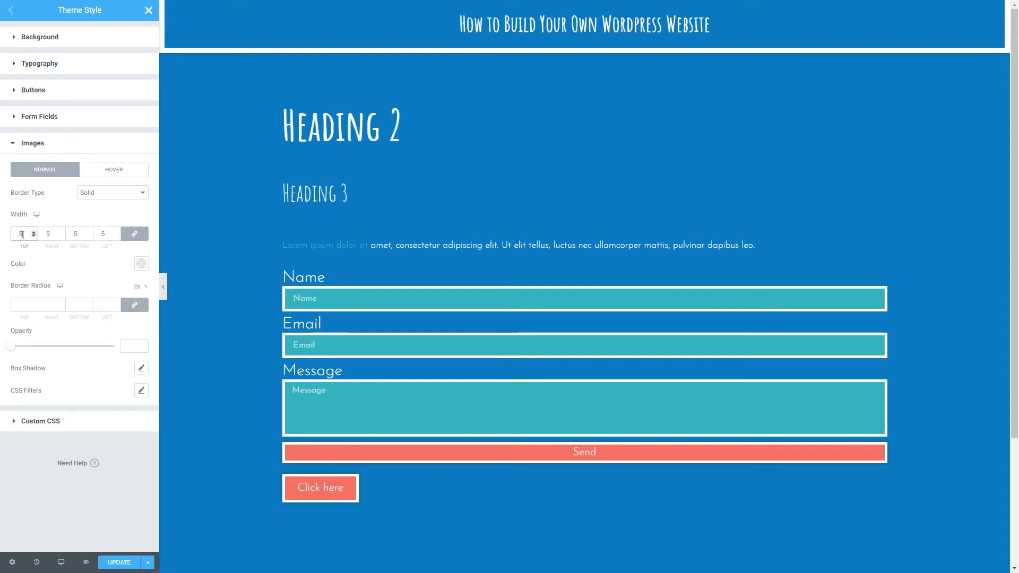
- Set the image border color to white and the border radius to 0 px on all corners
{"action": "left_click", "coordinate": [141, 266]}
{"action": "left_click", "coordinate": [122, 288]}
{"action": "left_click", "coordinate": [141, 264]}
{"action": "left_click", "coordinate": [22, 303]}
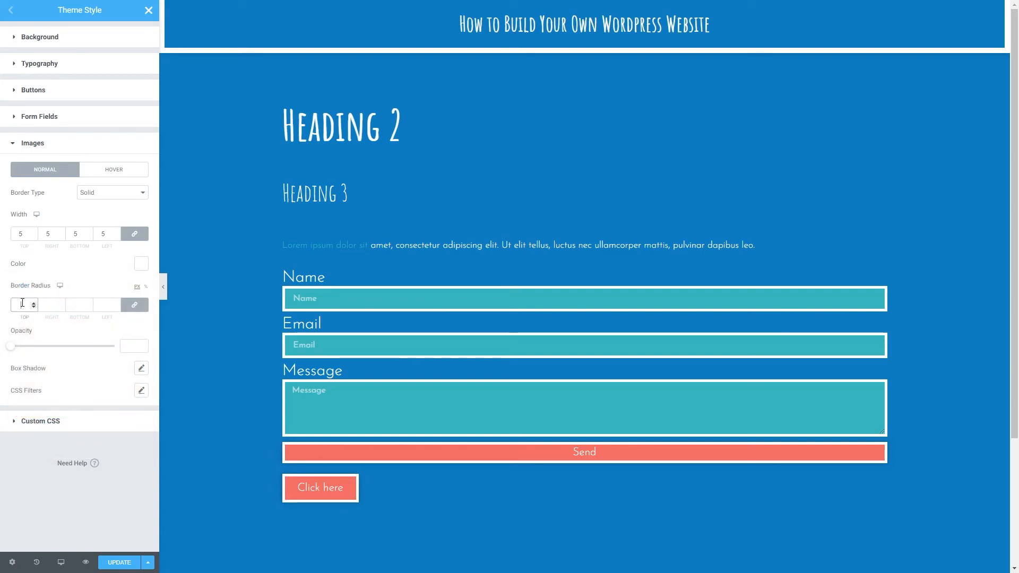
{"action": "type", "text": "0"}
{"action": "left_click", "coordinate": [81, 269]}
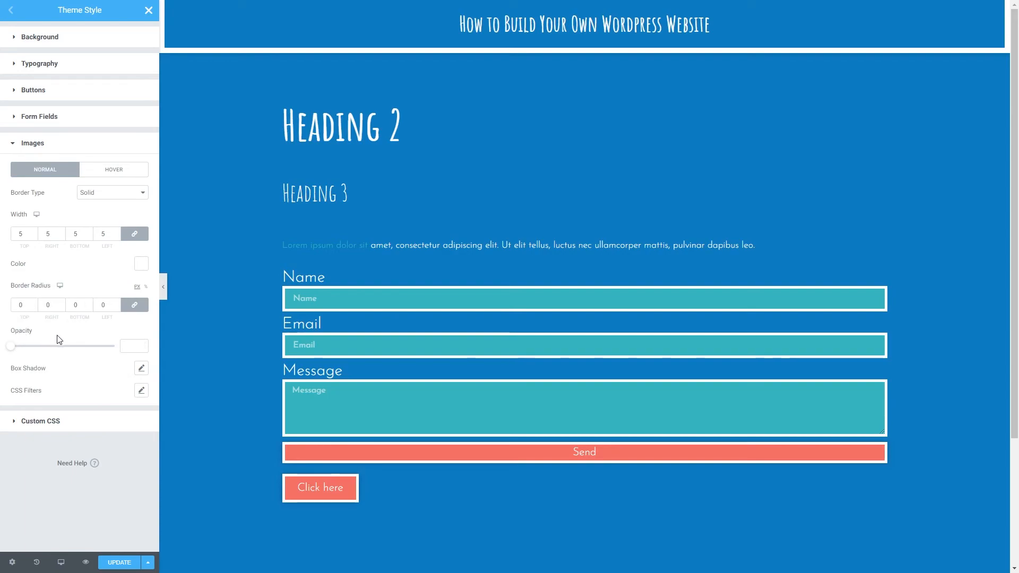
- Add a box shadow to the images in black with an opacity of 0.2
{"action": "left_click", "coordinate": [141, 369]}
{"action": "left_click", "coordinate": [133, 398]}
{"action": "left_click", "coordinate": [124, 382]}
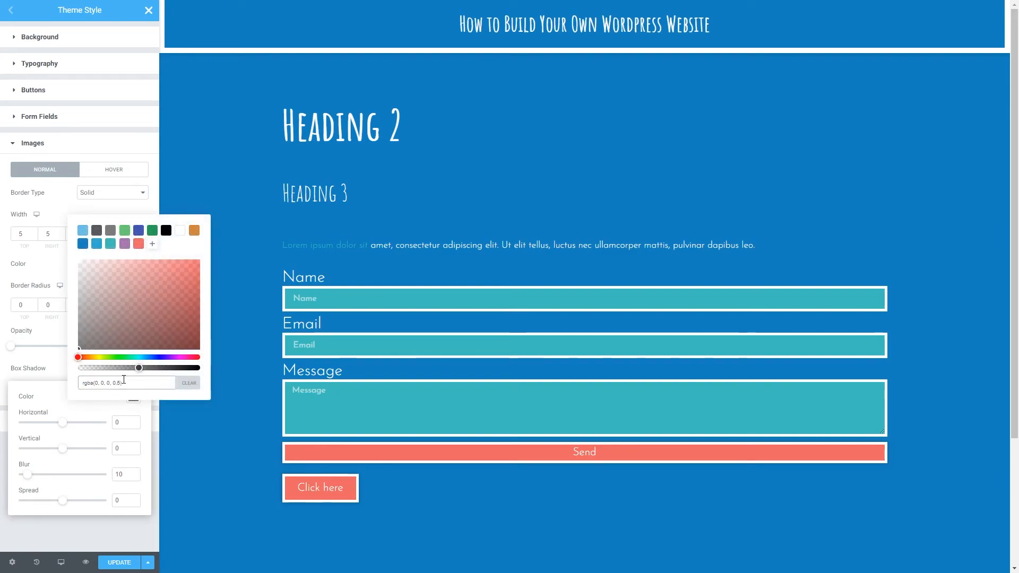
{"action": "type", "text": "2"}
{"action": "left_click", "coordinate": [135, 214]}
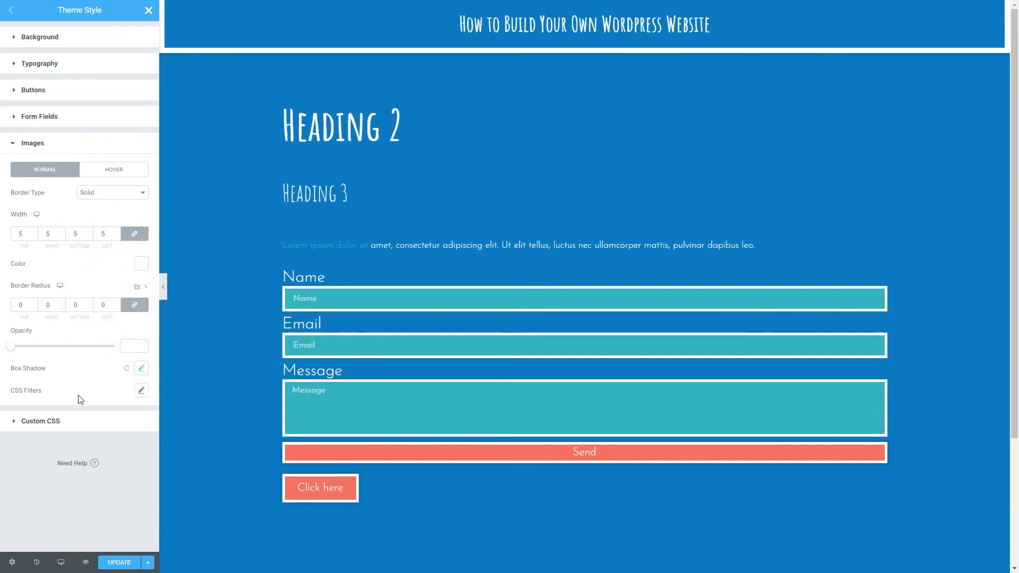
- Keep the images' CSS filters at their defaults, save the theme style and return to the page editor
{"action": "left_click", "coordinate": [142, 392]}
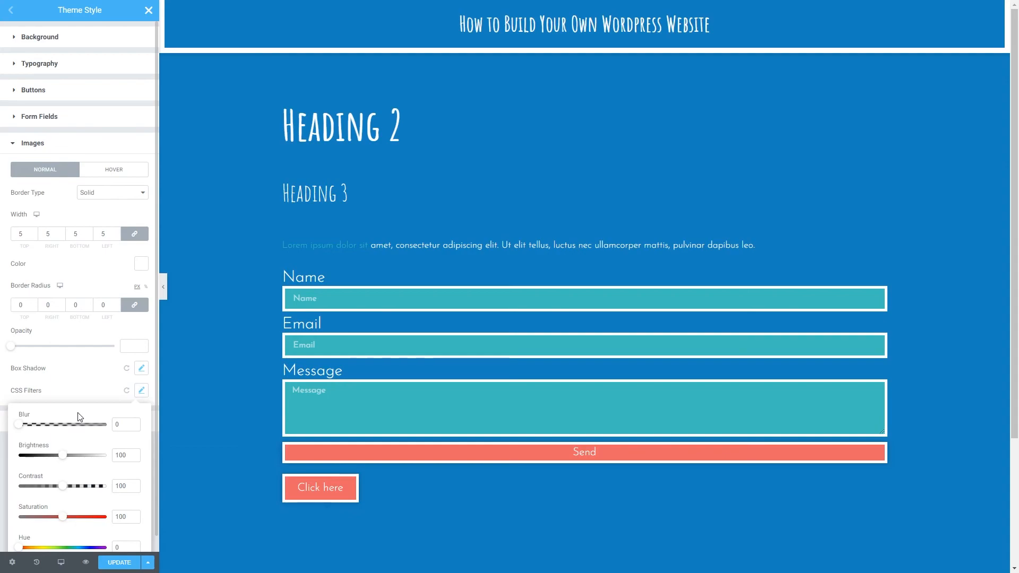
{"action": "left_click", "coordinate": [126, 391]}
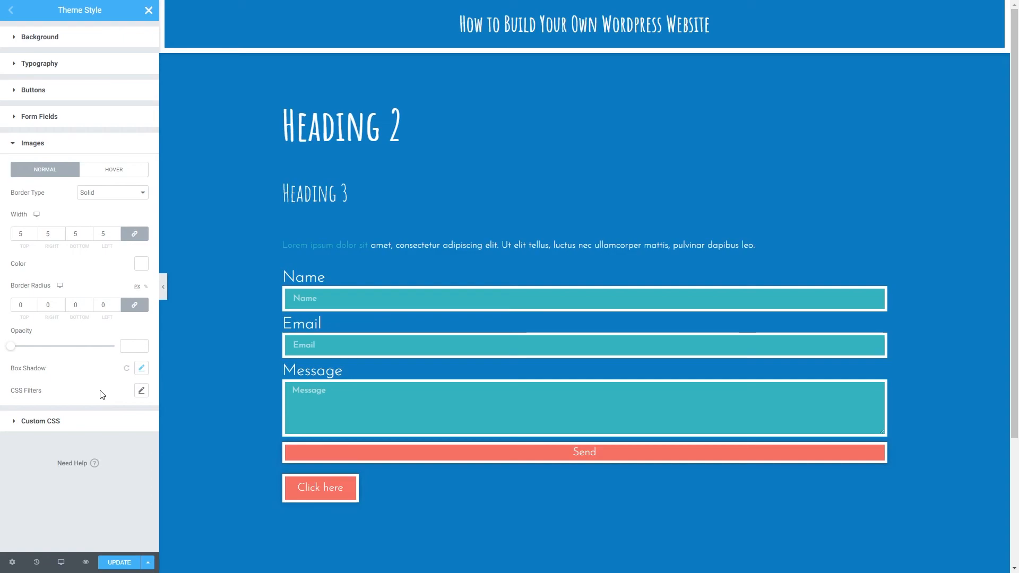
{"action": "left_click", "coordinate": [119, 563]}
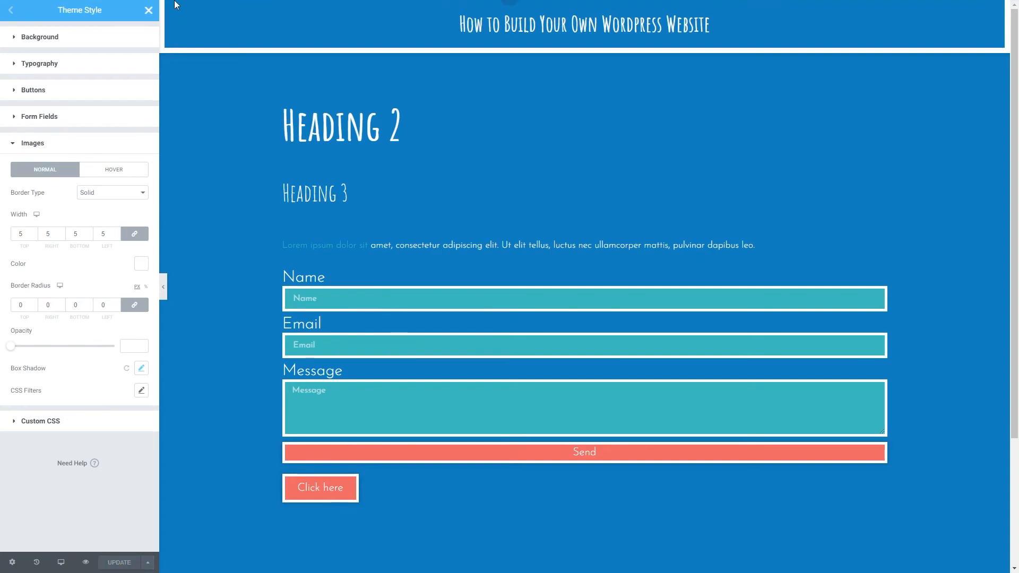
{"action": "left_click", "coordinate": [148, 12]}
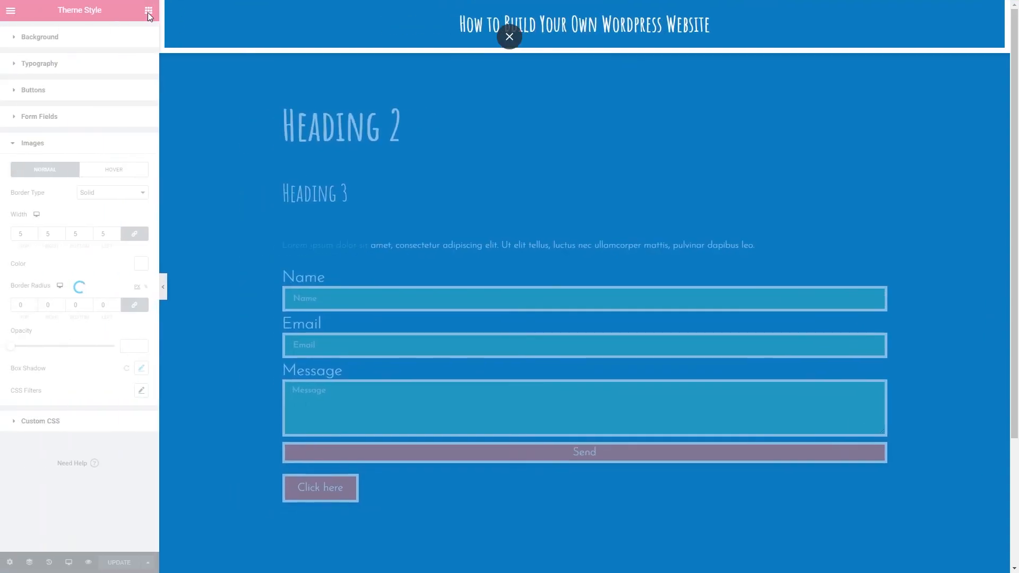
- Add an Image widget below the Click here button and insert the laptop and coffee mug photo from the media library
{"action": "left_click_drag", "start_coordinate": [41, 160], "coordinate": [327, 505]}
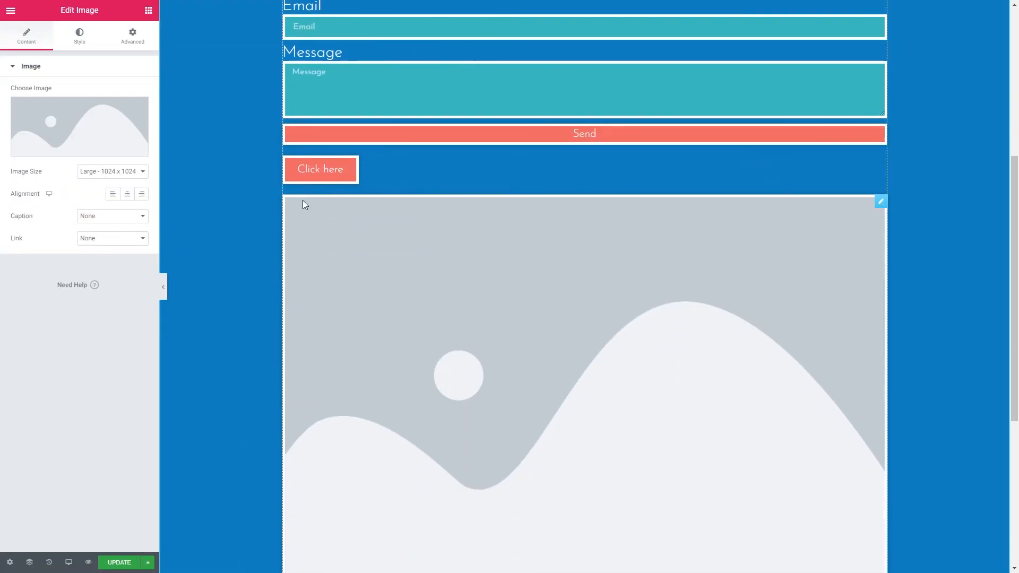
{"action": "left_click", "coordinate": [79, 148]}
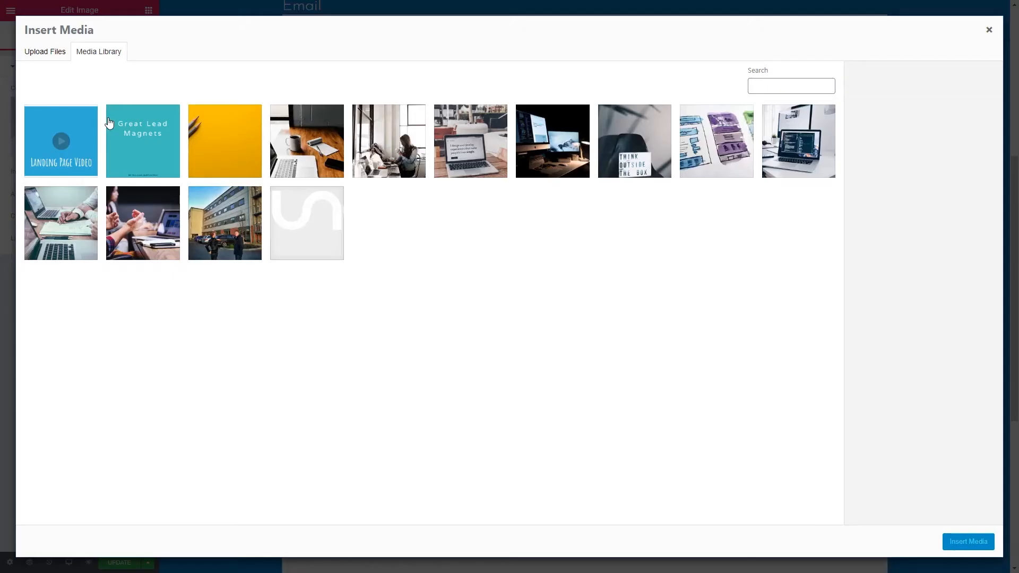
{"action": "left_click", "coordinate": [340, 154]}
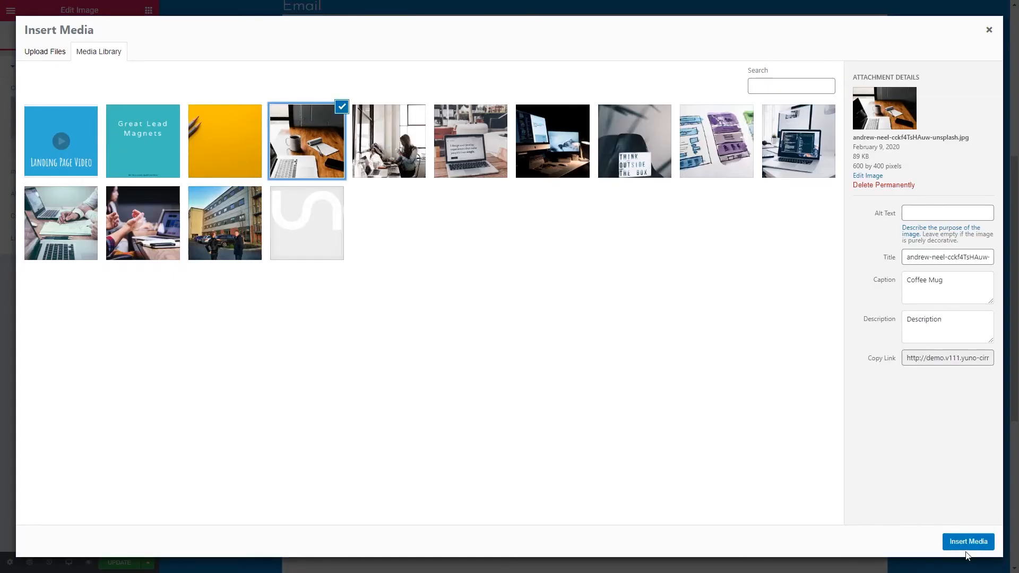
{"action": "left_click", "coordinate": [968, 542]}
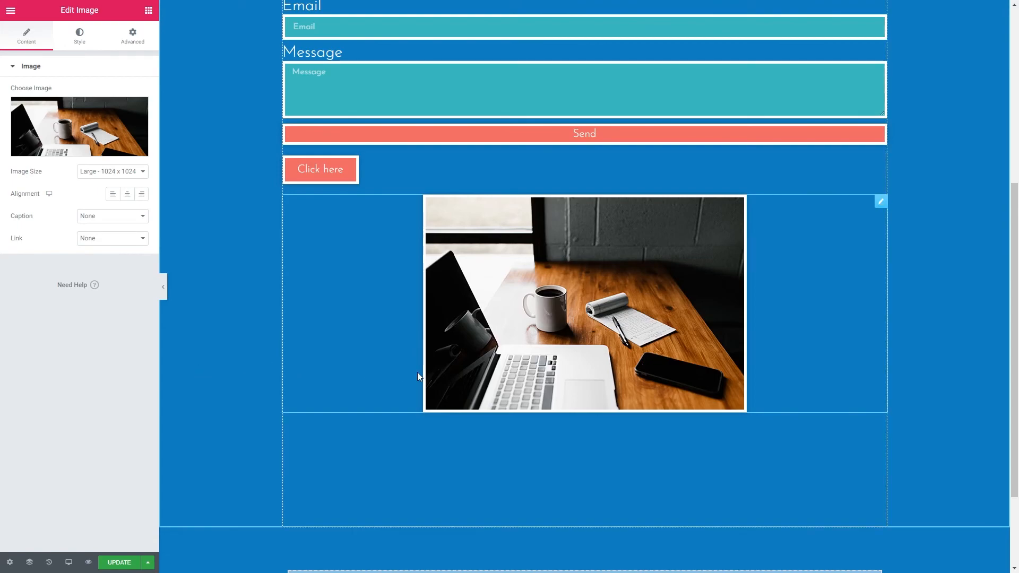
{"action": "scroll", "coordinate": [417, 375], "scroll_direction": "up", "scroll_amount": 4}
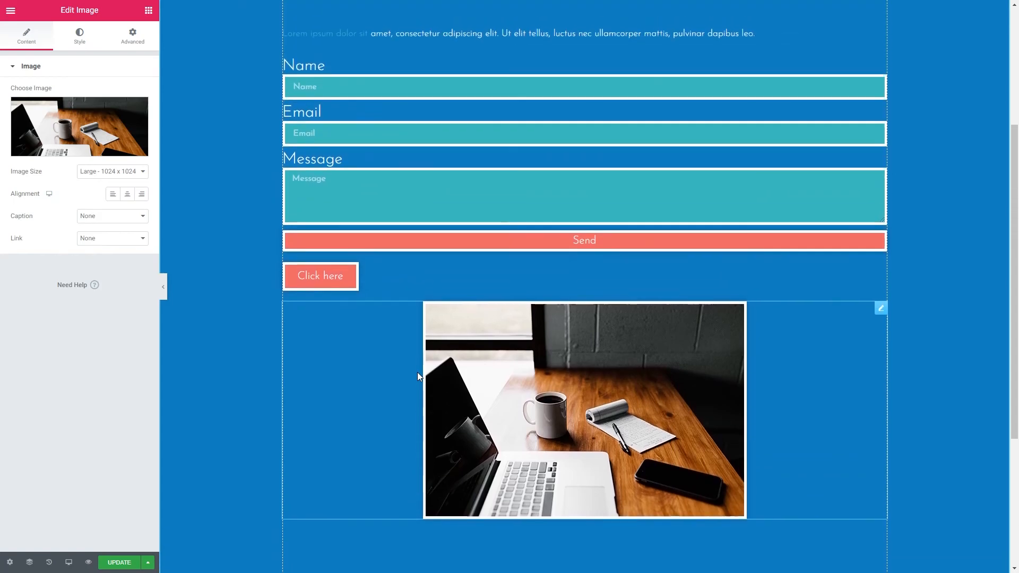
{"action": "scroll", "coordinate": [418, 376], "scroll_direction": "down", "scroll_amount": 2}
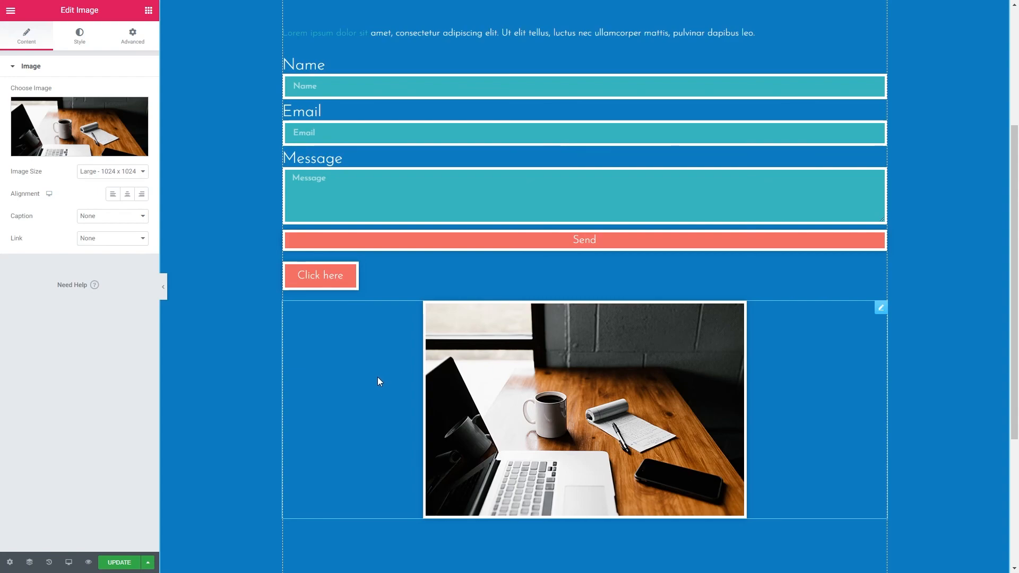
- Add a Button widget below the laptop photo
{"action": "left_click", "coordinate": [147, 14]}
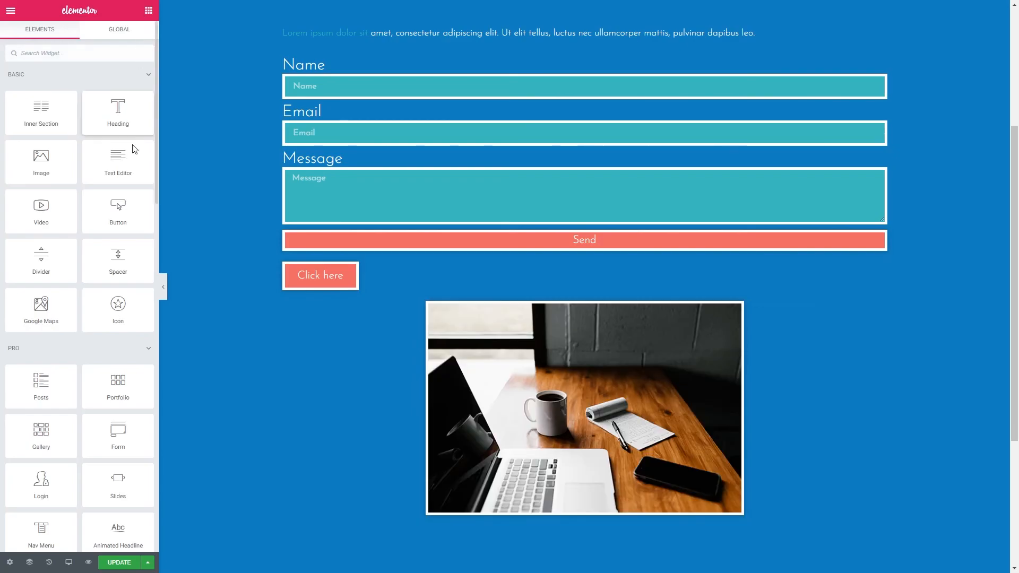
{"action": "scroll", "coordinate": [316, 334], "scroll_direction": "down", "scroll_amount": 3}
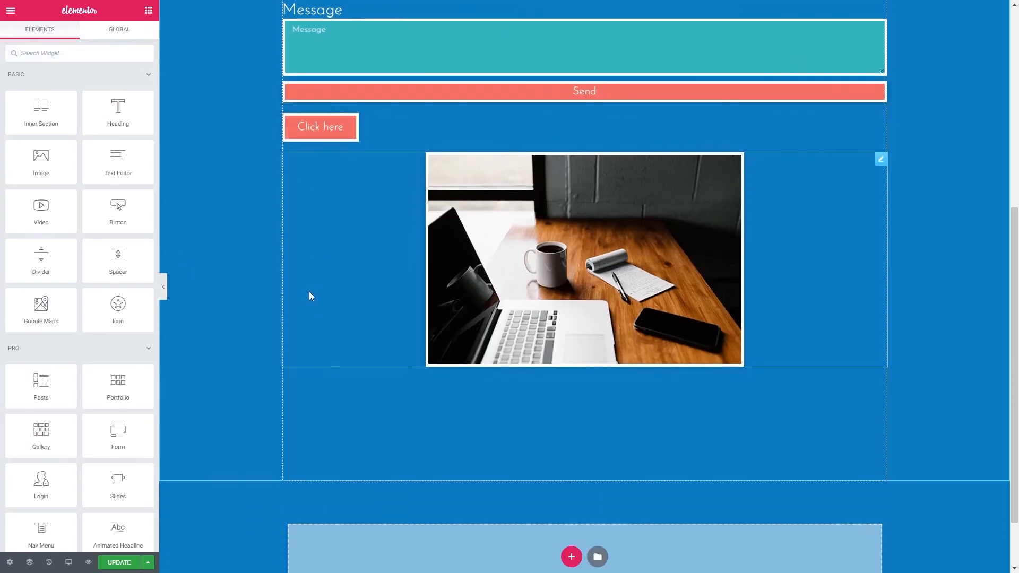
{"action": "left_click_drag", "start_coordinate": [118, 209], "coordinate": [457, 350]}
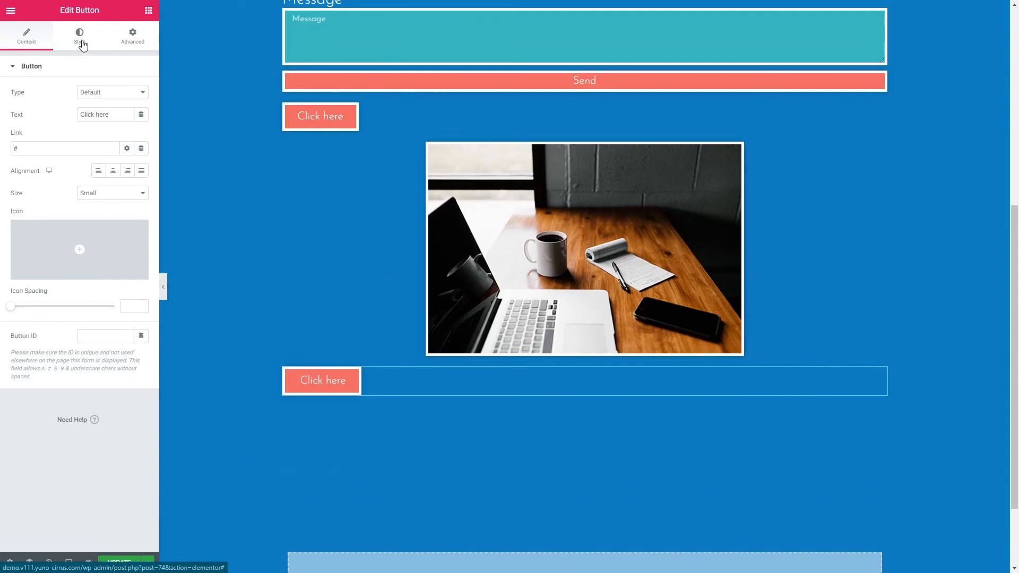
- Override the new button's theme style with the teal preset for its text and the light blue preset for its background
{"action": "left_click", "coordinate": [80, 40]}
{"action": "left_click", "coordinate": [34, 45]}
{"action": "left_click", "coordinate": [80, 37]}
{"action": "left_click", "coordinate": [126, 160]}
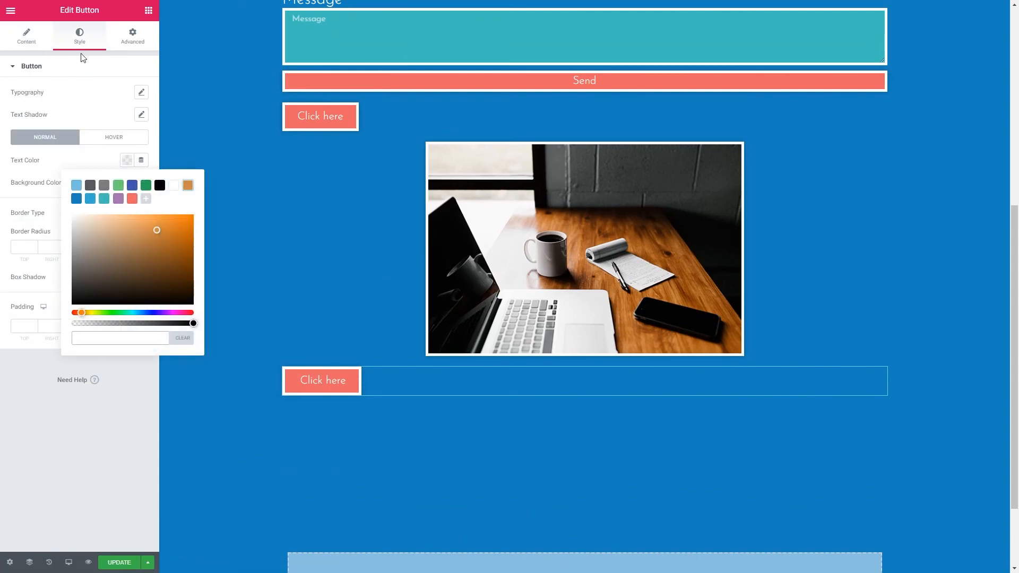
{"action": "left_click", "coordinate": [104, 199]}
{"action": "left_click", "coordinate": [102, 169]}
{"action": "left_click", "coordinate": [126, 183]}
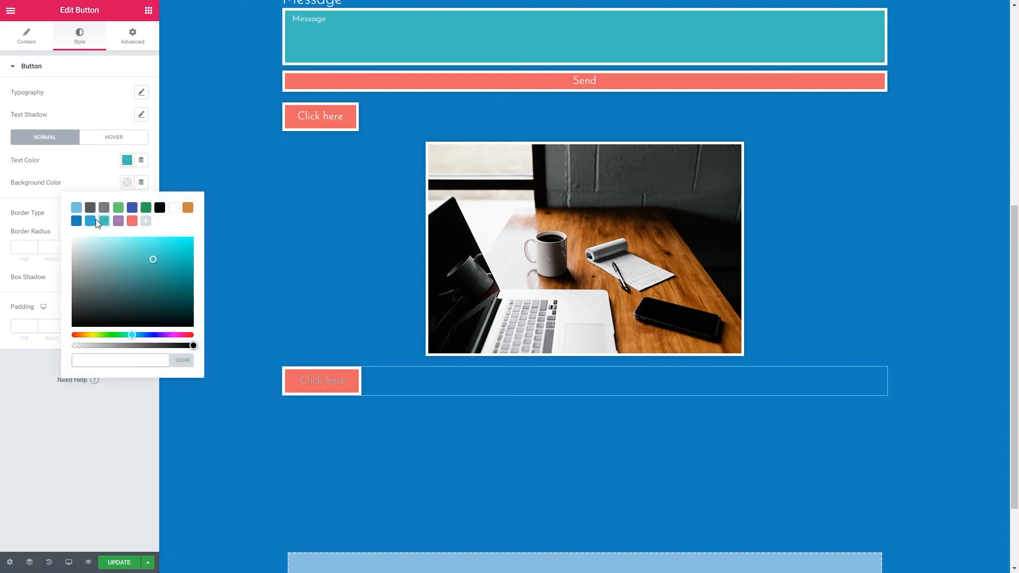
{"action": "left_click", "coordinate": [97, 221]}
{"action": "left_click", "coordinate": [99, 183]}
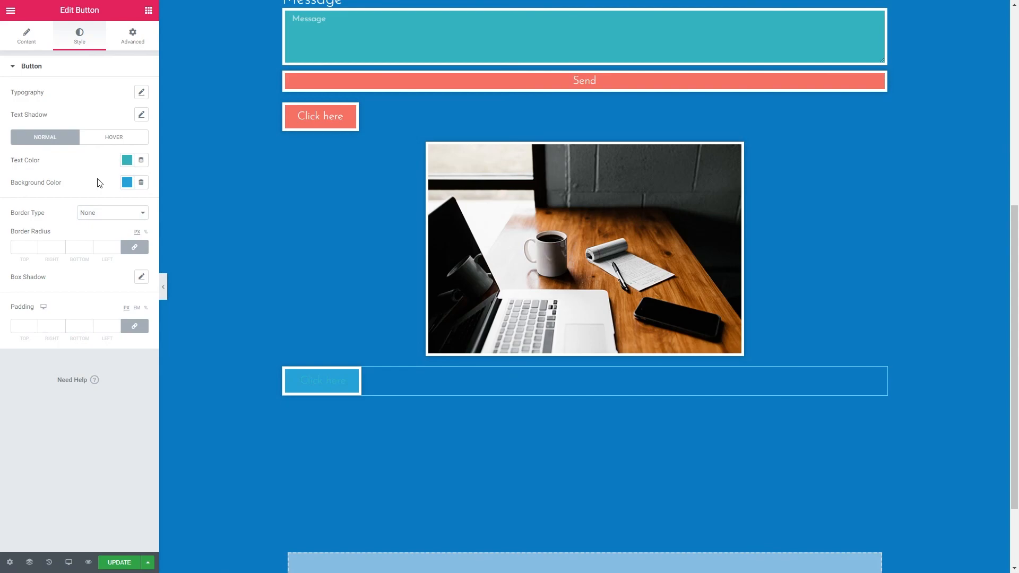
- Open the Custom CSS section of Theme Style and save the changes without adding any code
{"action": "left_click", "coordinate": [11, 10]}
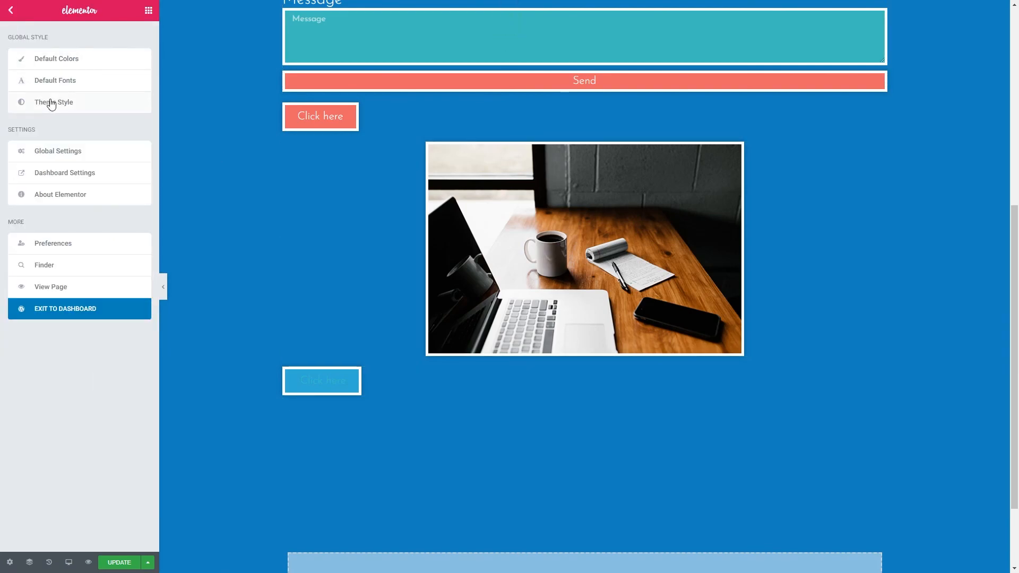
{"action": "left_click", "coordinate": [52, 103]}
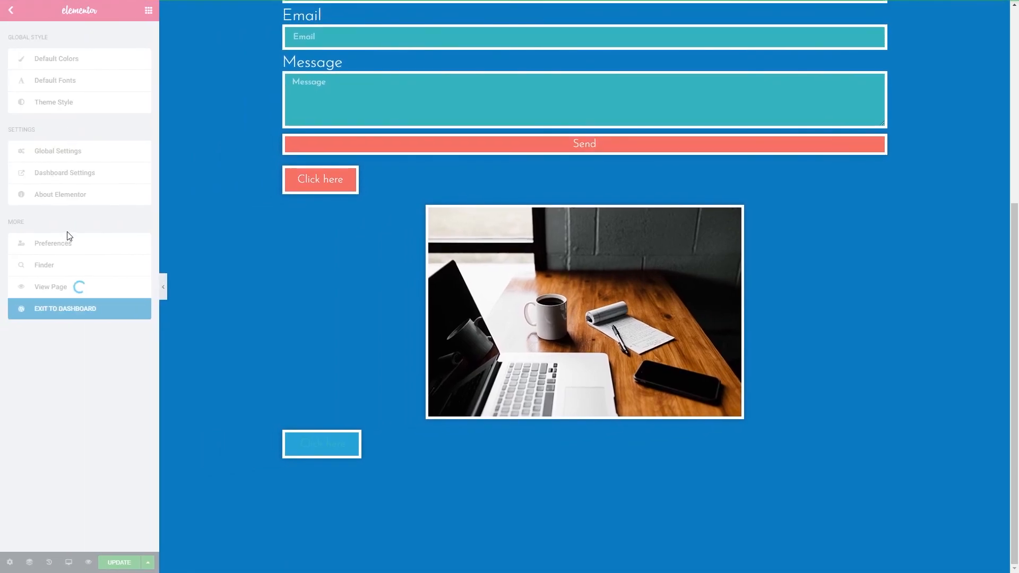
{"action": "left_click", "coordinate": [37, 307]}
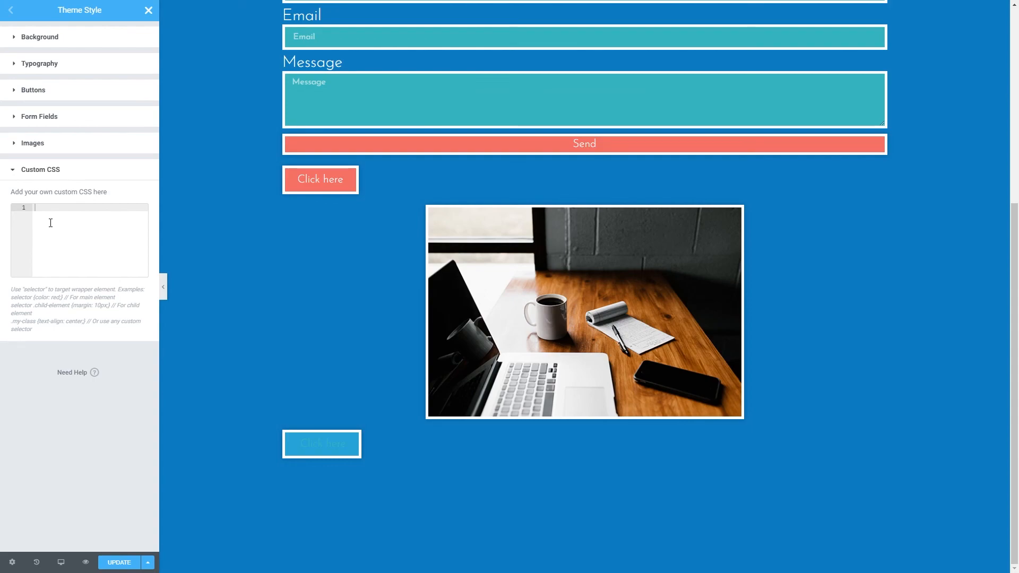
{"action": "left_click", "coordinate": [112, 563]}
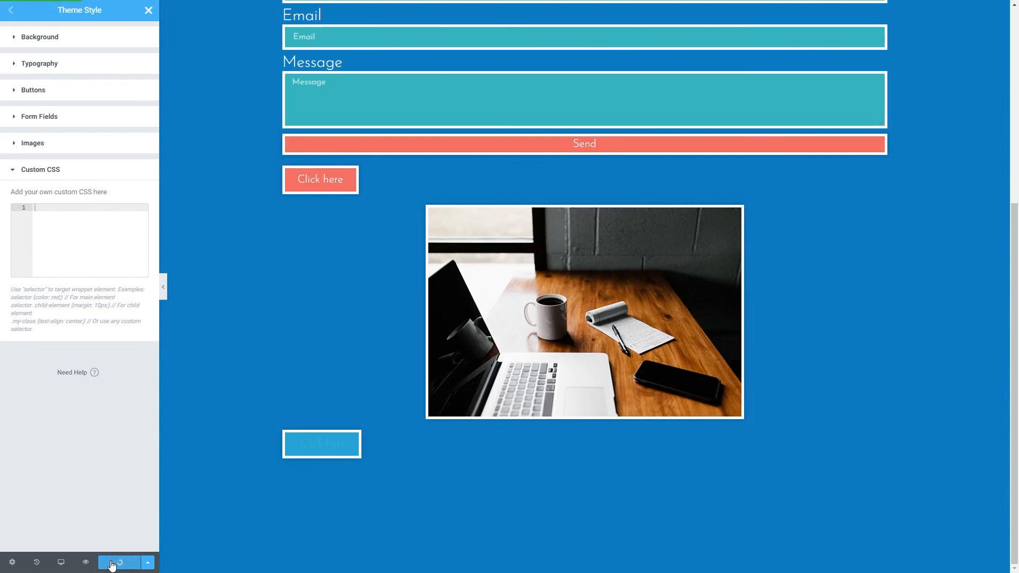